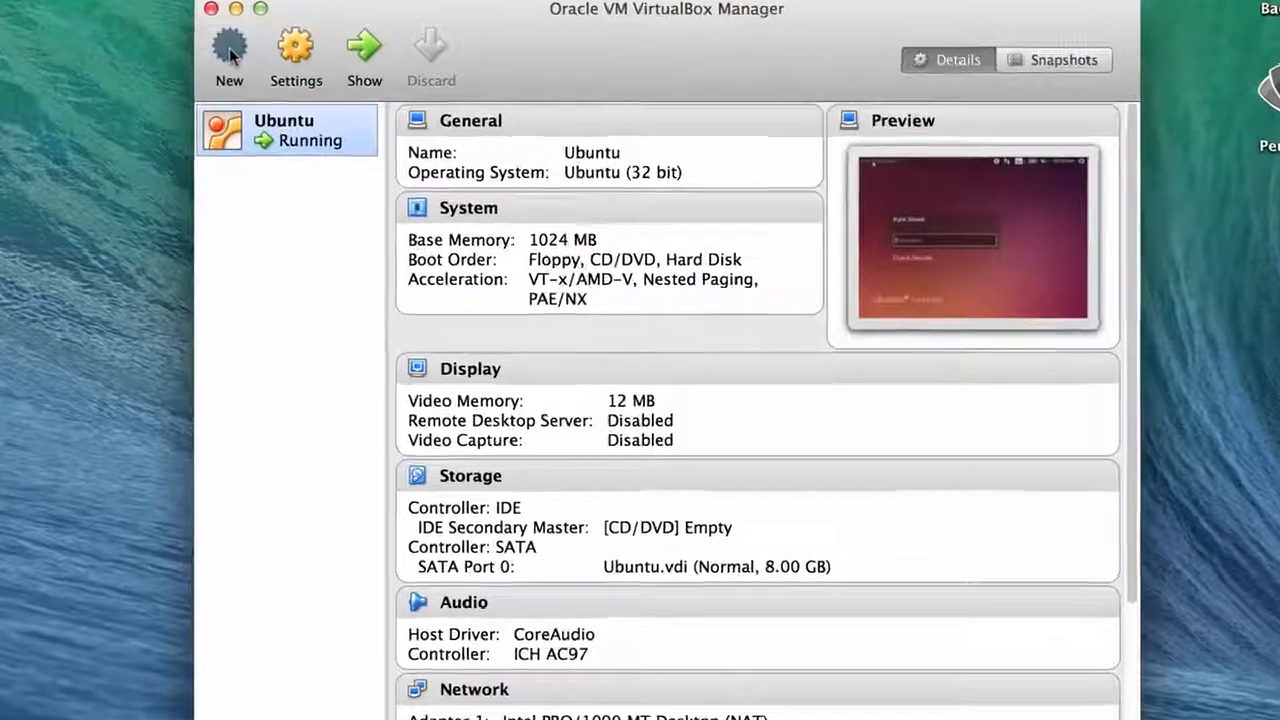
Step: Begin a new virtual machine named "ubuntu 2" with type Linux and version Ubuntu (32 bit)
{"action": "left_click", "coordinate": [283, 58]}
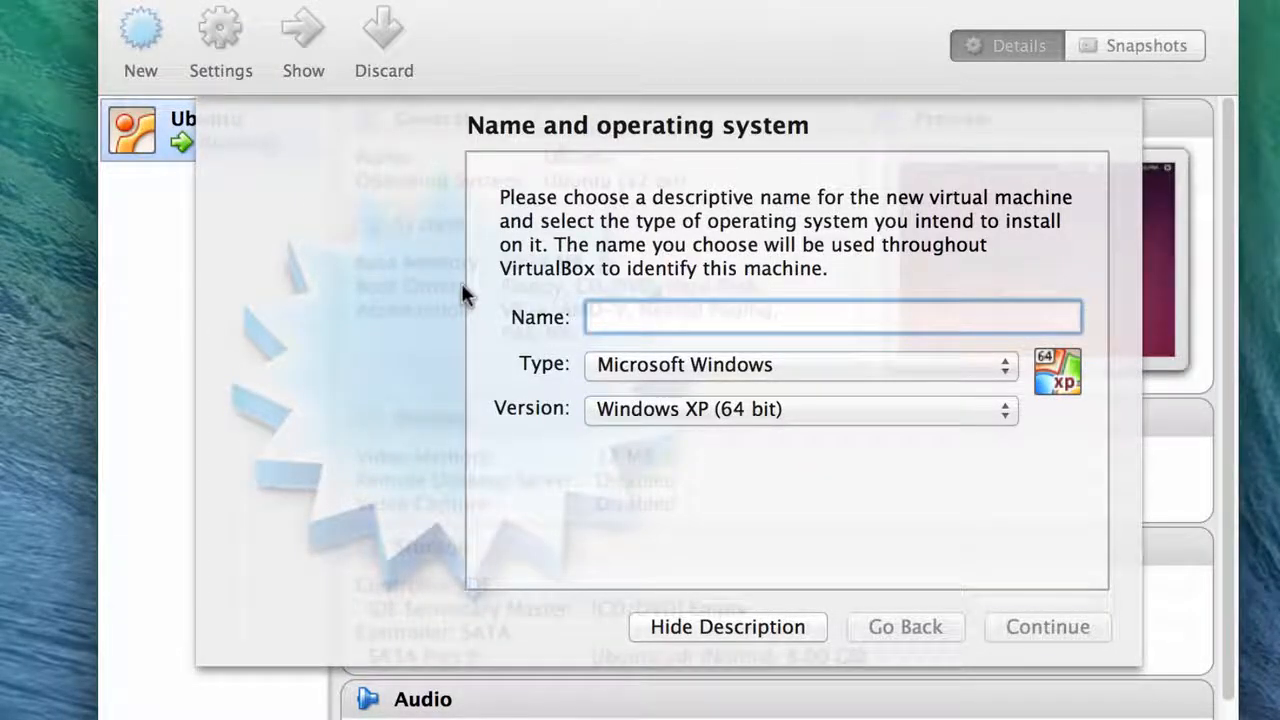
{"action": "type", "text": "ubuntu 2"}
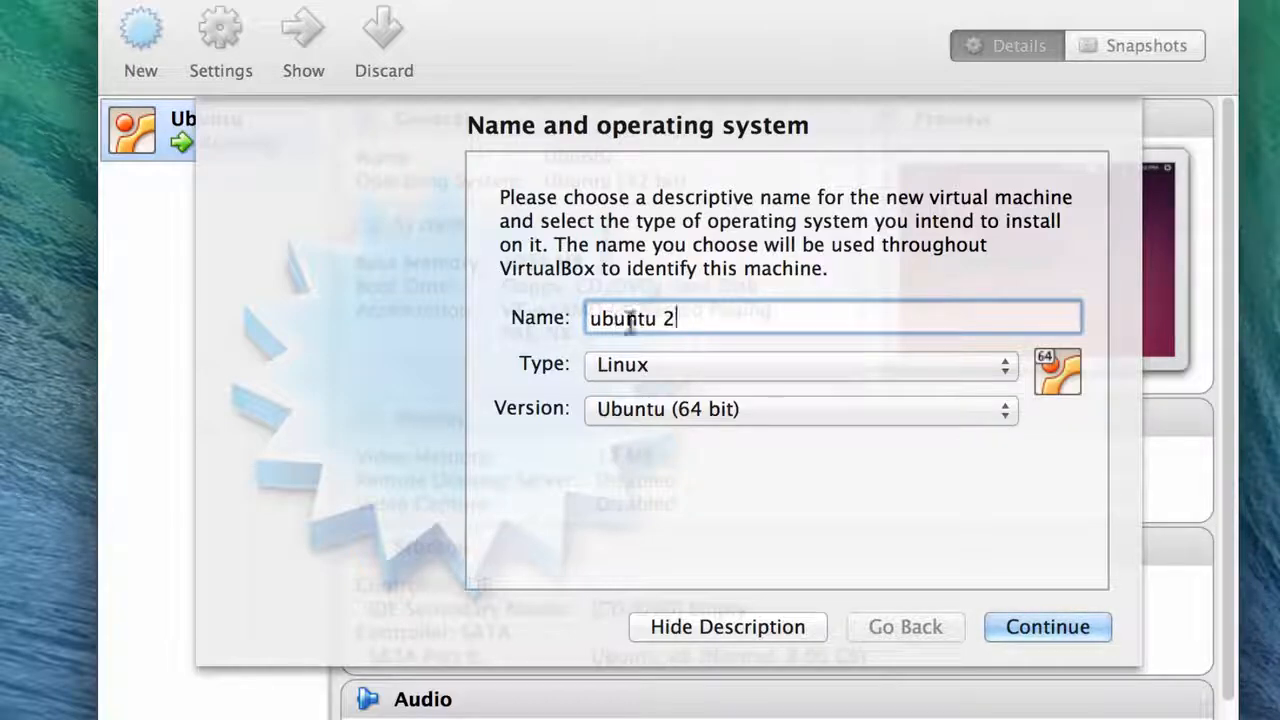
{"action": "left_click", "coordinate": [703, 368]}
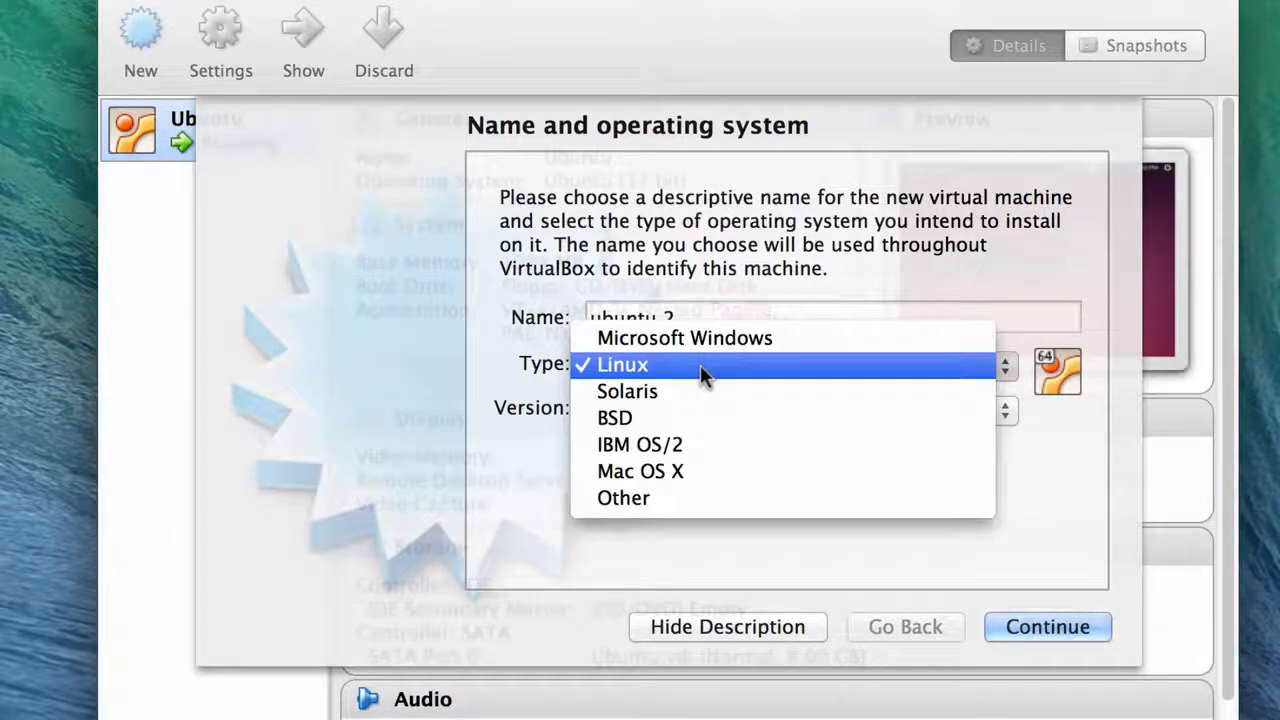
{"action": "left_click", "coordinate": [703, 368]}
{"action": "left_click", "coordinate": [703, 368]}
{"action": "left_click", "coordinate": [701, 369]}
{"action": "left_click", "coordinate": [689, 417]}
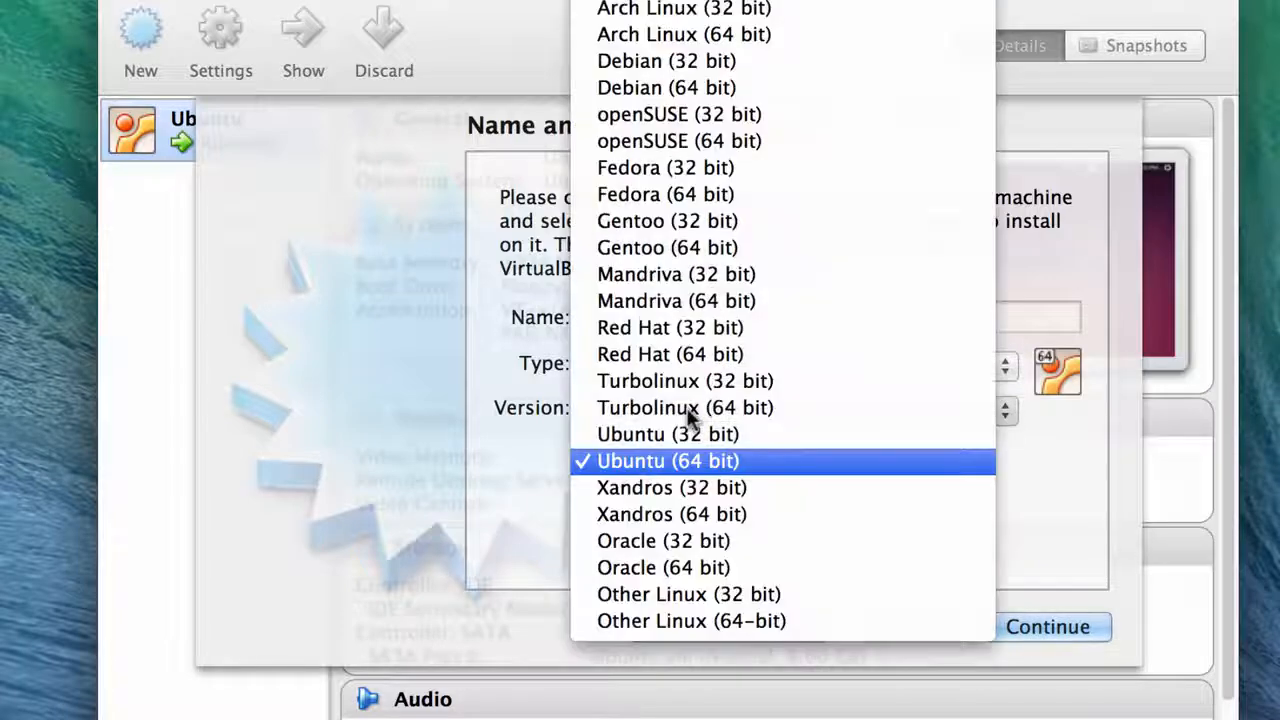
{"action": "left_click", "coordinate": [740, 464]}
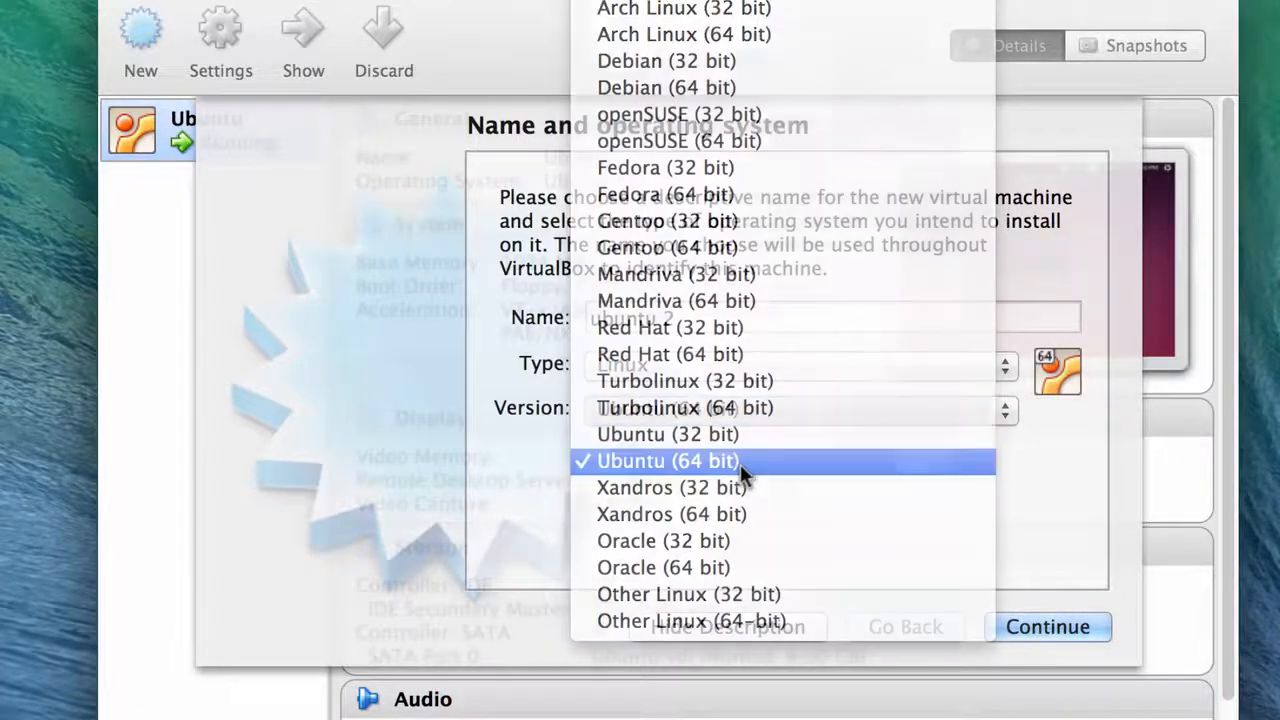
{"action": "key", "text": "Up"}
{"action": "left_click", "coordinate": [1036, 626]}
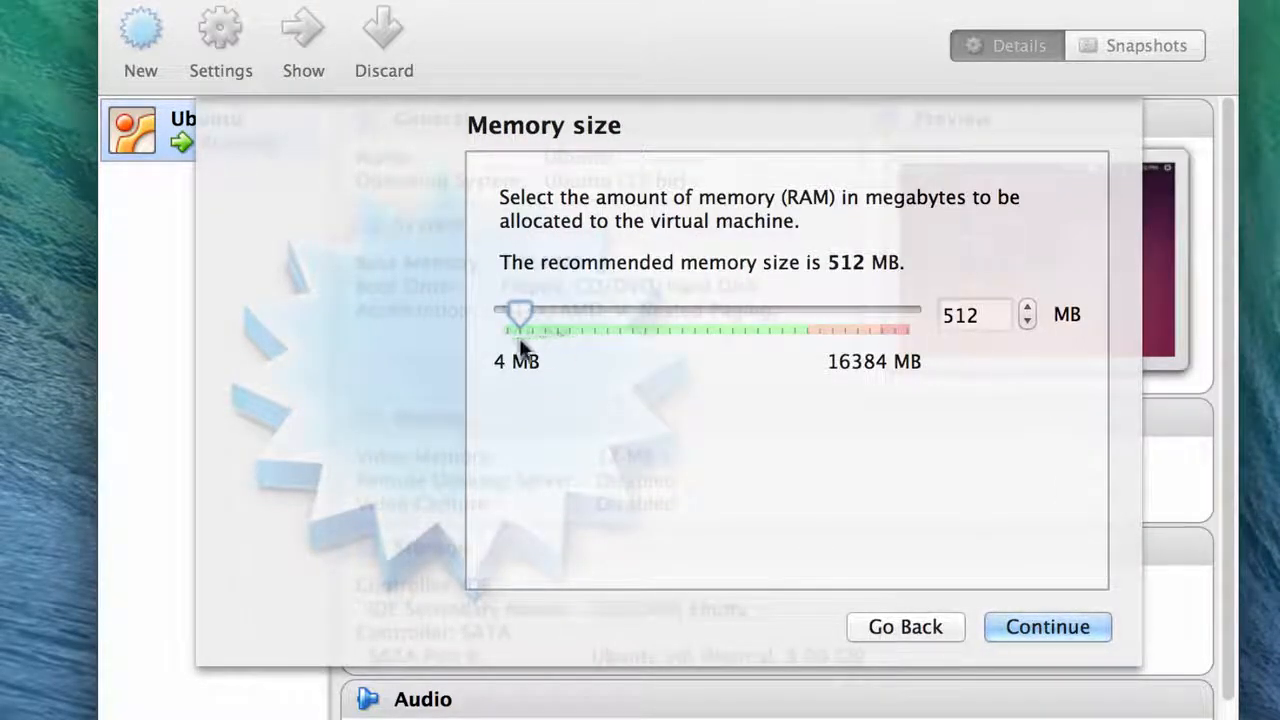
Step: Set the new virtual machine's memory size to 1024 MB and proceed to the hard drive setup
{"action": "left_click_drag", "start_coordinate": [524, 311], "coordinate": [536, 311]}
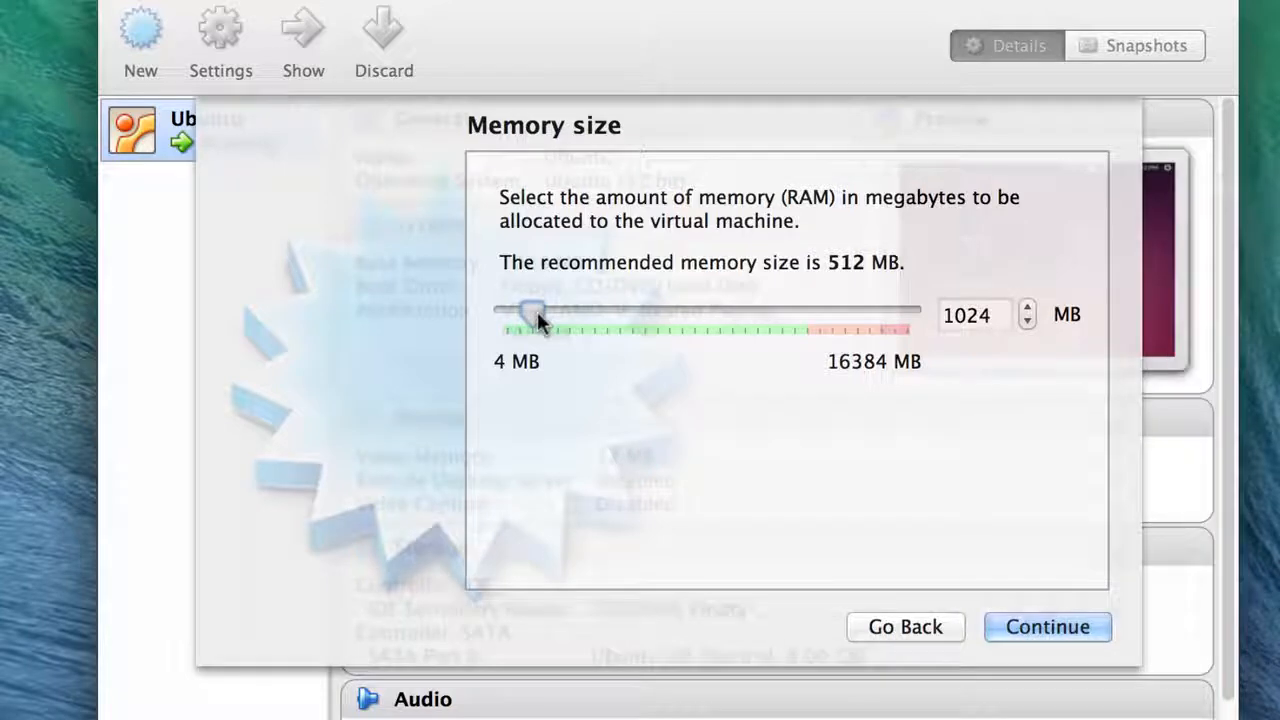
{"action": "scroll", "coordinate": [932, 425], "scroll_direction": "down", "scroll_amount": 10}
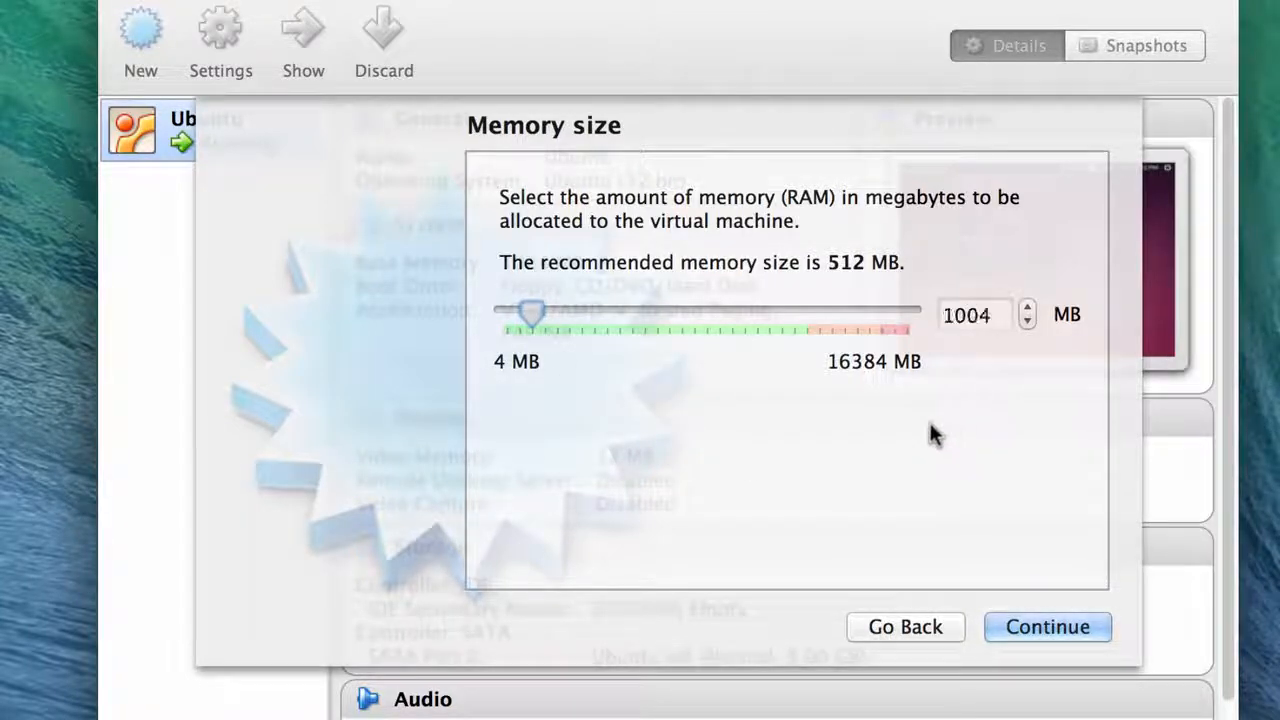
{"action": "scroll", "coordinate": [932, 425], "scroll_direction": "up", "scroll_amount": 20}
{"action": "scroll", "coordinate": [959, 541], "scroll_direction": "down", "scroll_amount": 10}
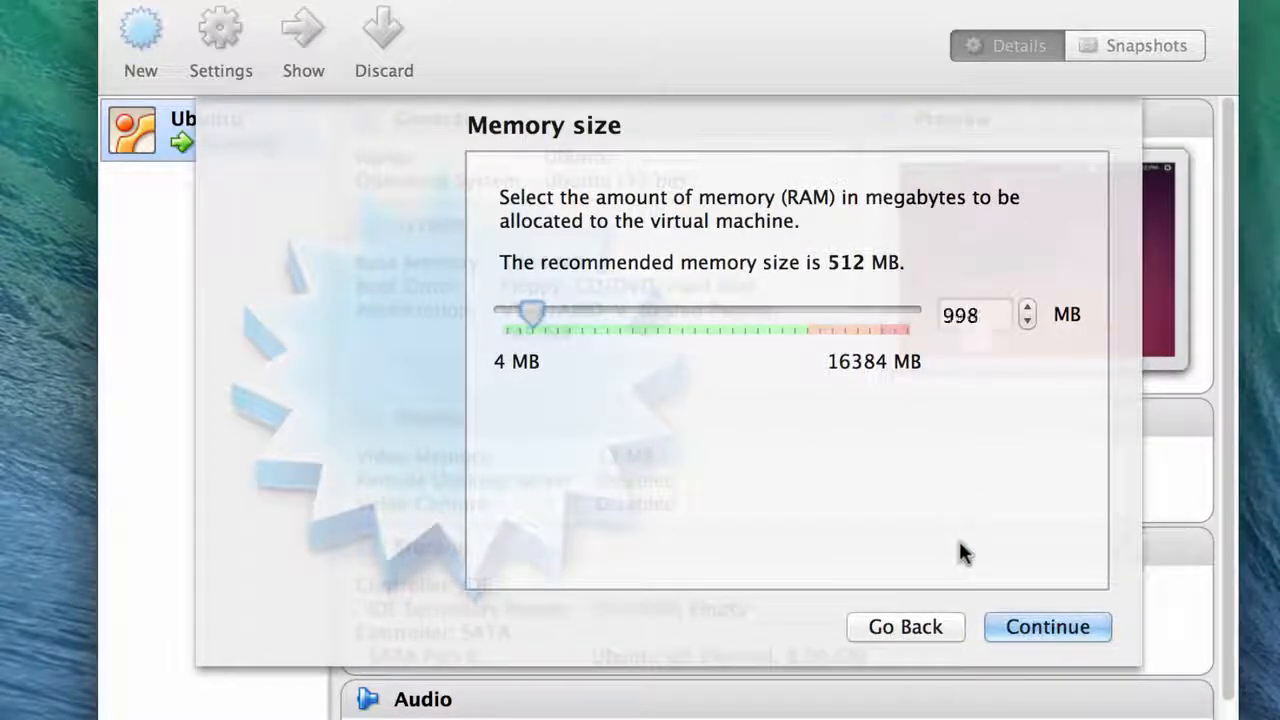
{"action": "scroll", "coordinate": [959, 541], "scroll_direction": "up", "scroll_amount": 10}
{"action": "scroll", "coordinate": [959, 541], "scroll_direction": "up", "scroll_amount": 1}
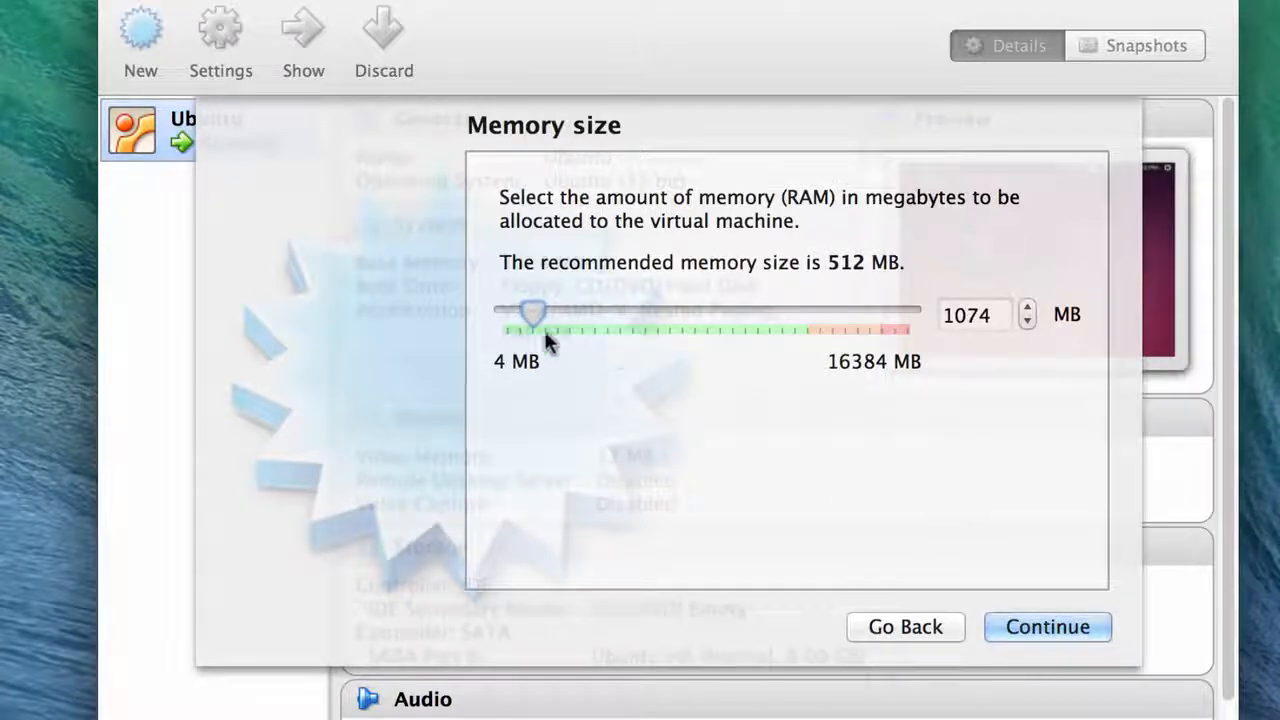
{"action": "left_click_drag", "start_coordinate": [531, 309], "coordinate": [532, 308]}
{"action": "left_click", "coordinate": [1047, 629]}
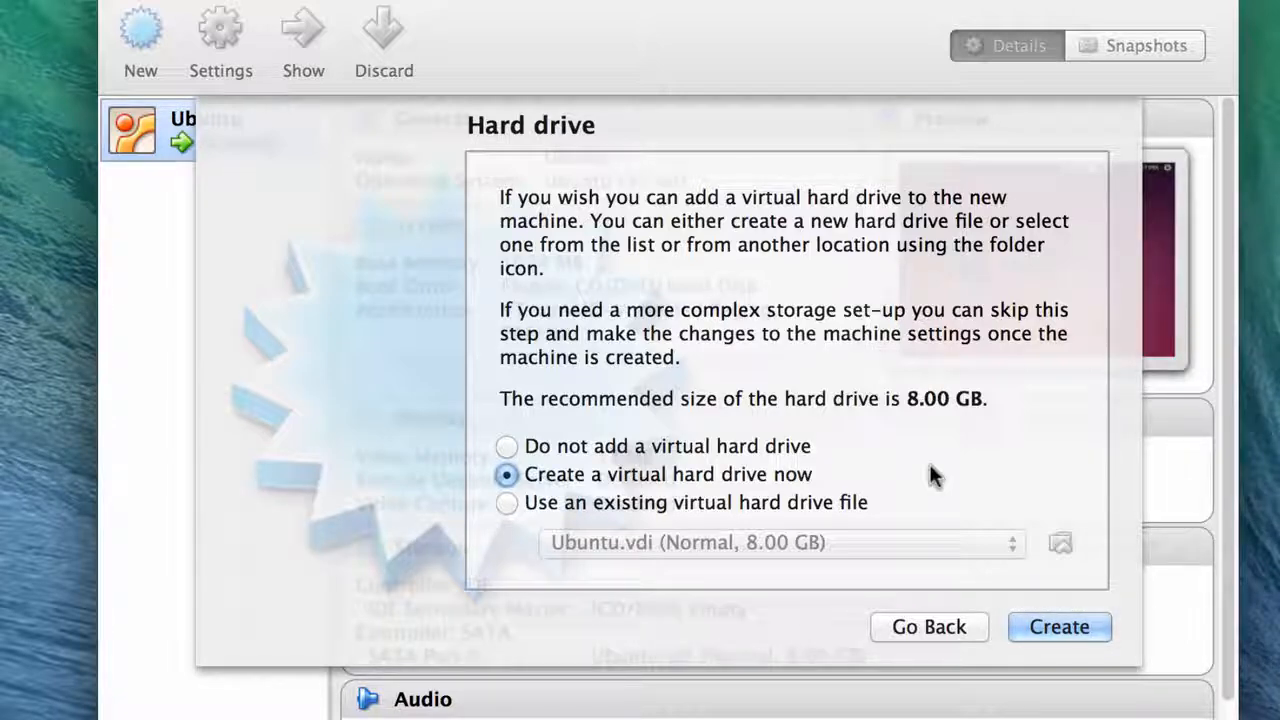
Step: Create a dynamically allocated 8.00 GB VDI hard drive named "ubuntu 2" for the new machine
{"action": "left_click", "coordinate": [1052, 628]}
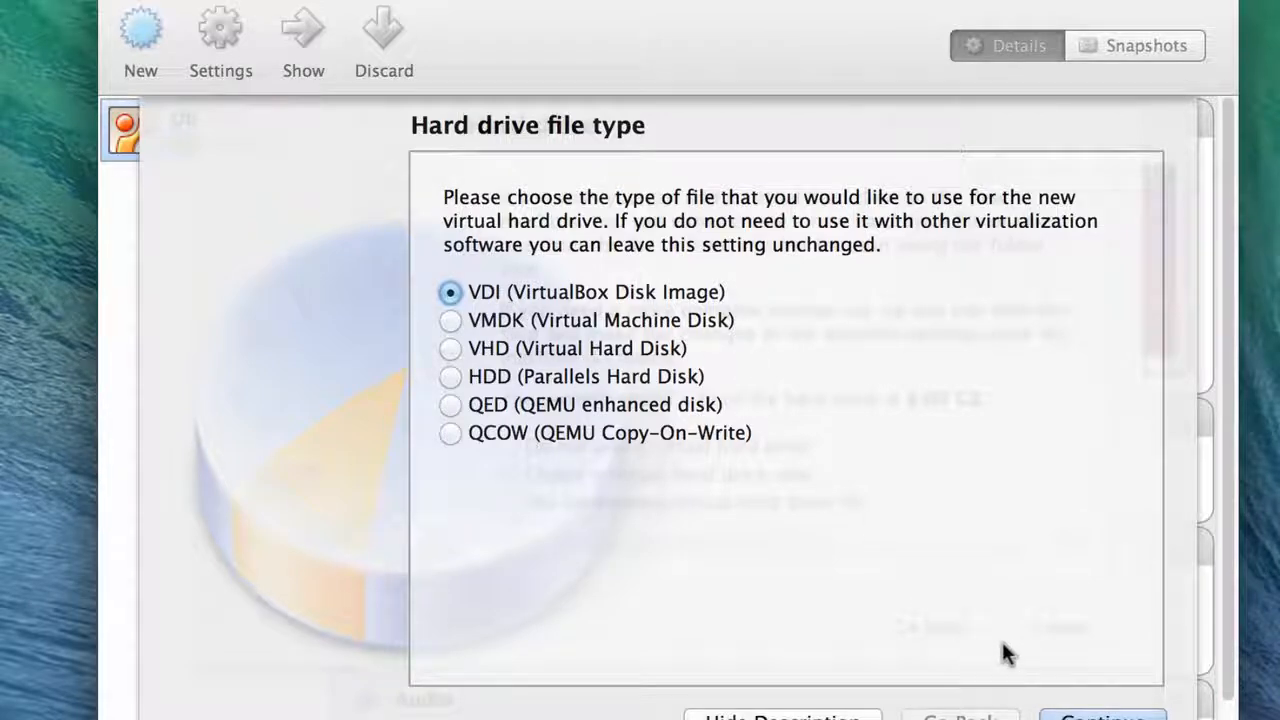
{"action": "left_click", "coordinate": [1050, 714]}
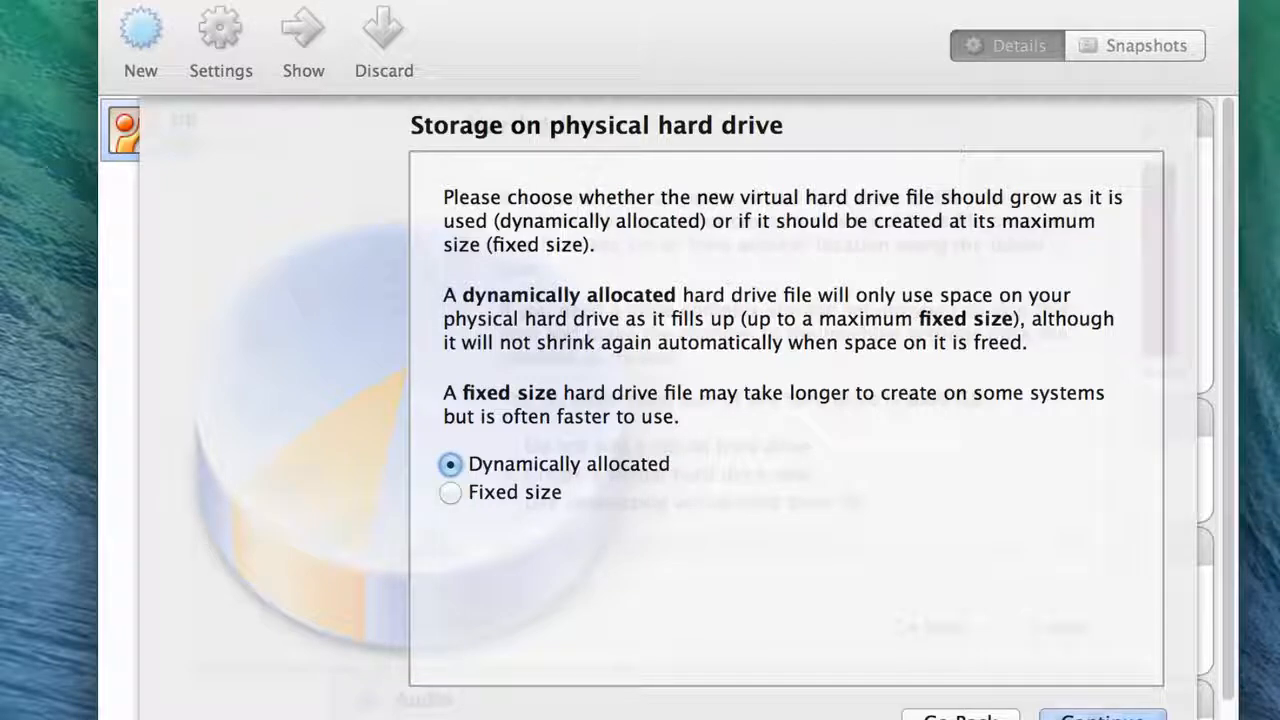
{"action": "left_click", "coordinate": [1102, 717]}
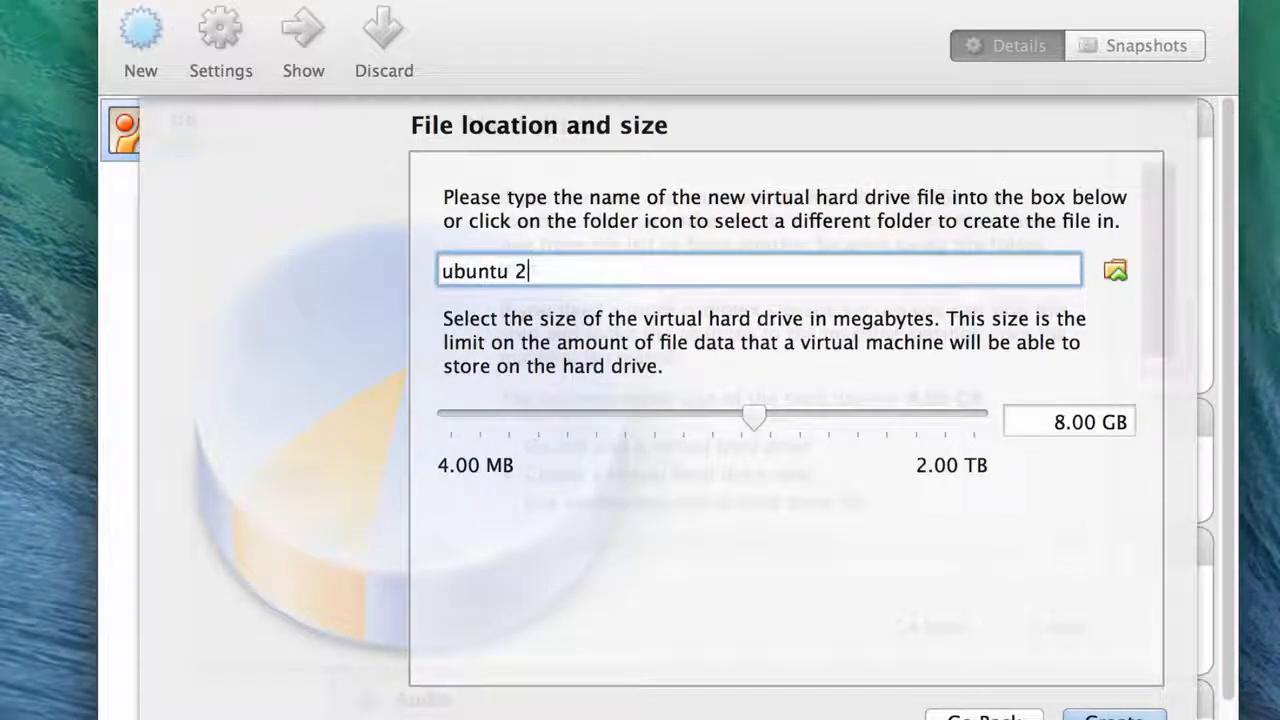
{"action": "left_click", "coordinate": [1113, 717]}
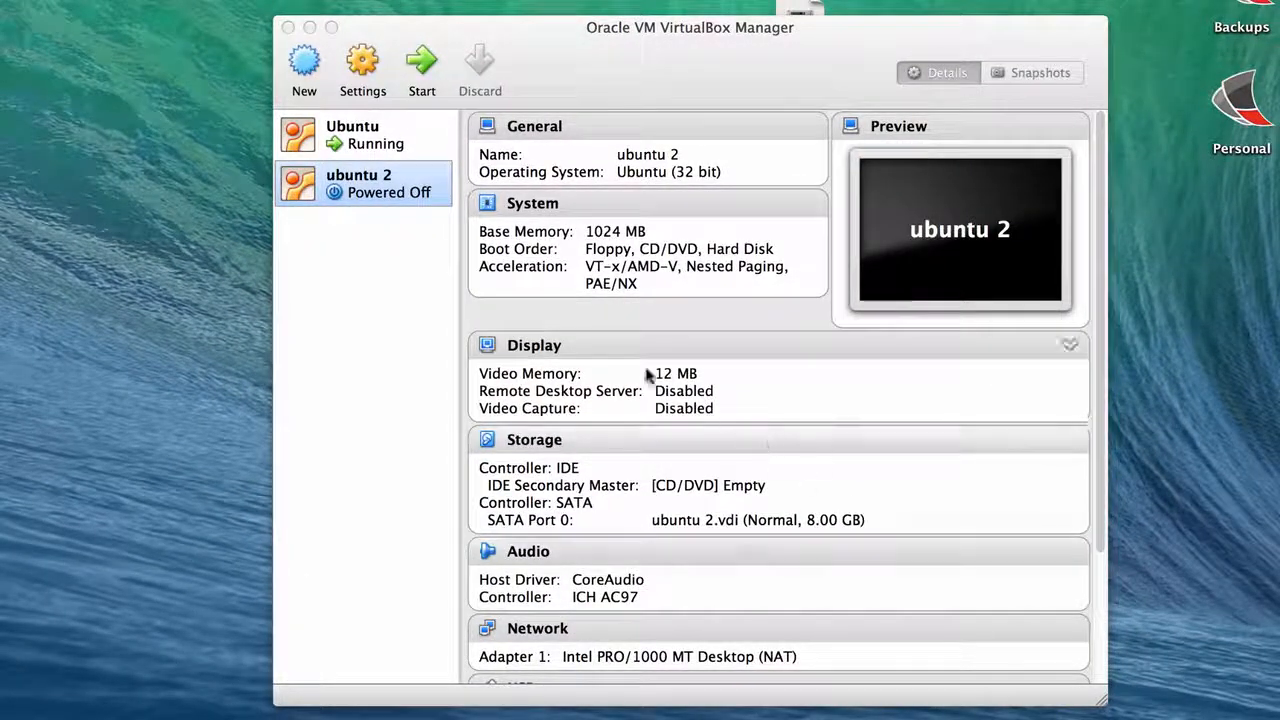
Step: Review the details of the ubuntu 2 machine, from its general and storage information to its network and shared folders
{"action": "left_click", "coordinate": [407, 186]}
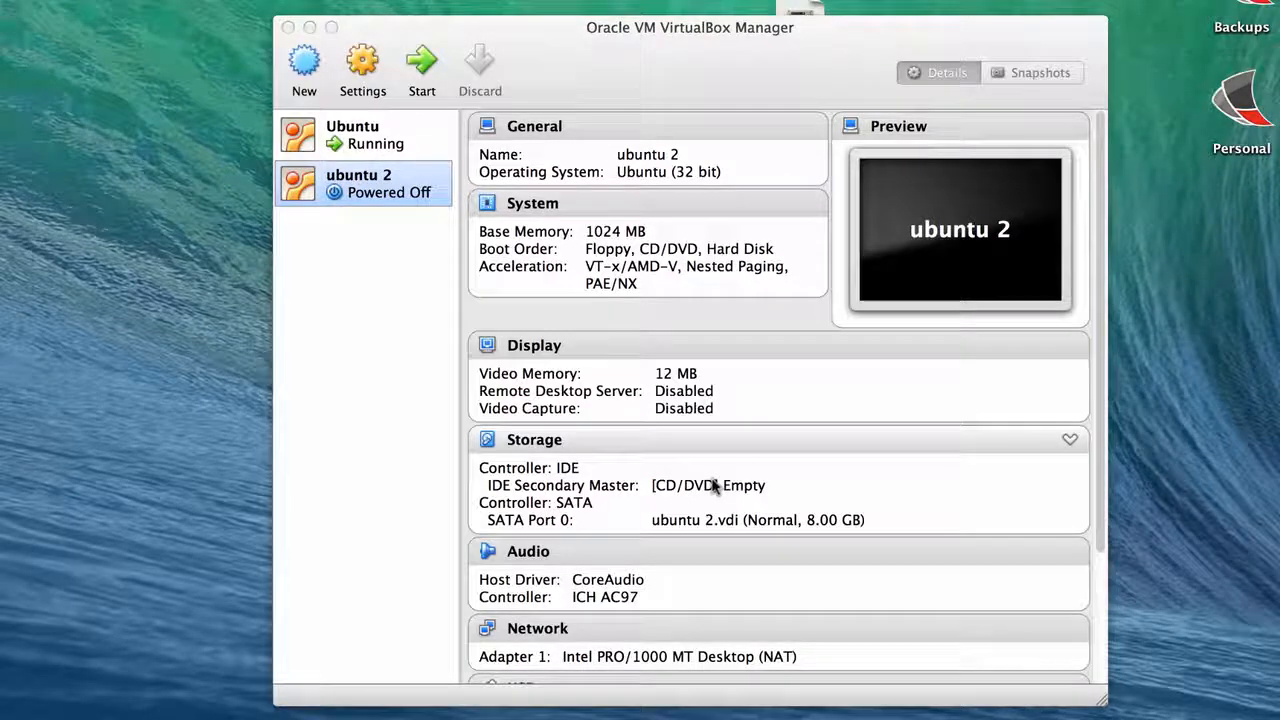
{"action": "scroll", "coordinate": [712, 486], "scroll_direction": "down", "scroll_amount": 3}
{"action": "scroll", "coordinate": [712, 486], "scroll_direction": "down", "scroll_amount": 1}
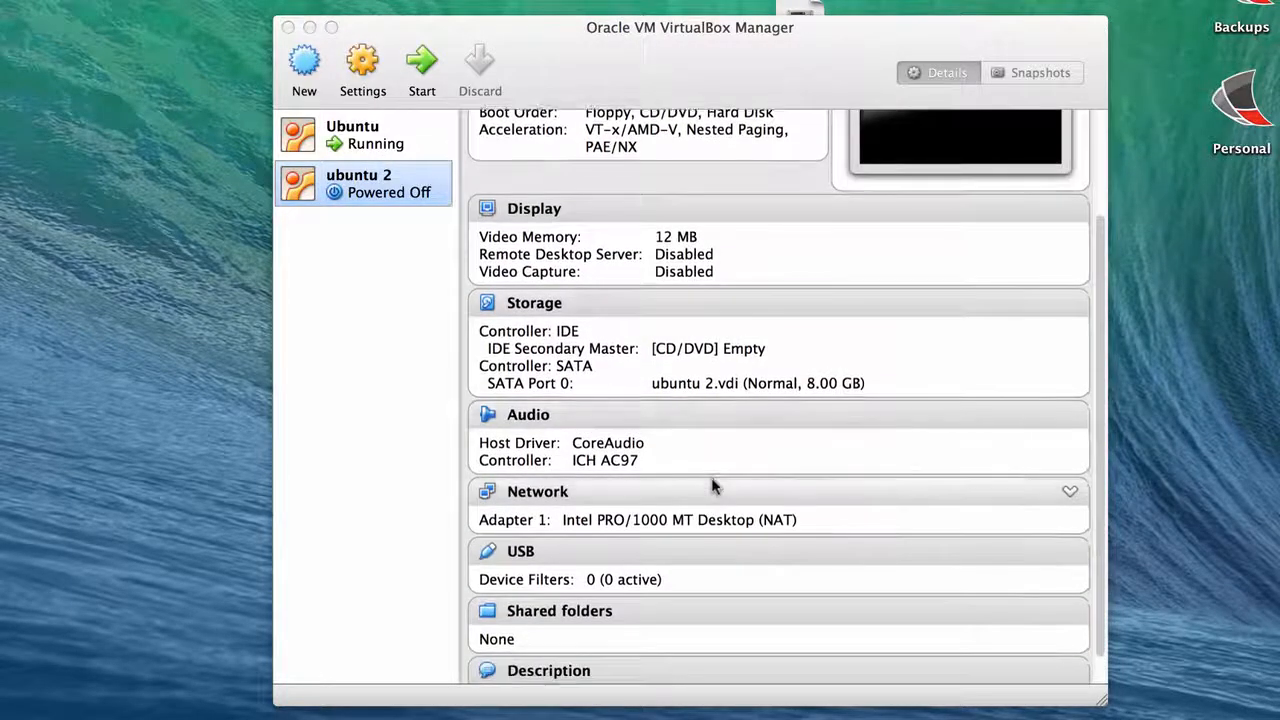
{"action": "scroll", "coordinate": [713, 485], "scroll_direction": "up", "scroll_amount": 5}
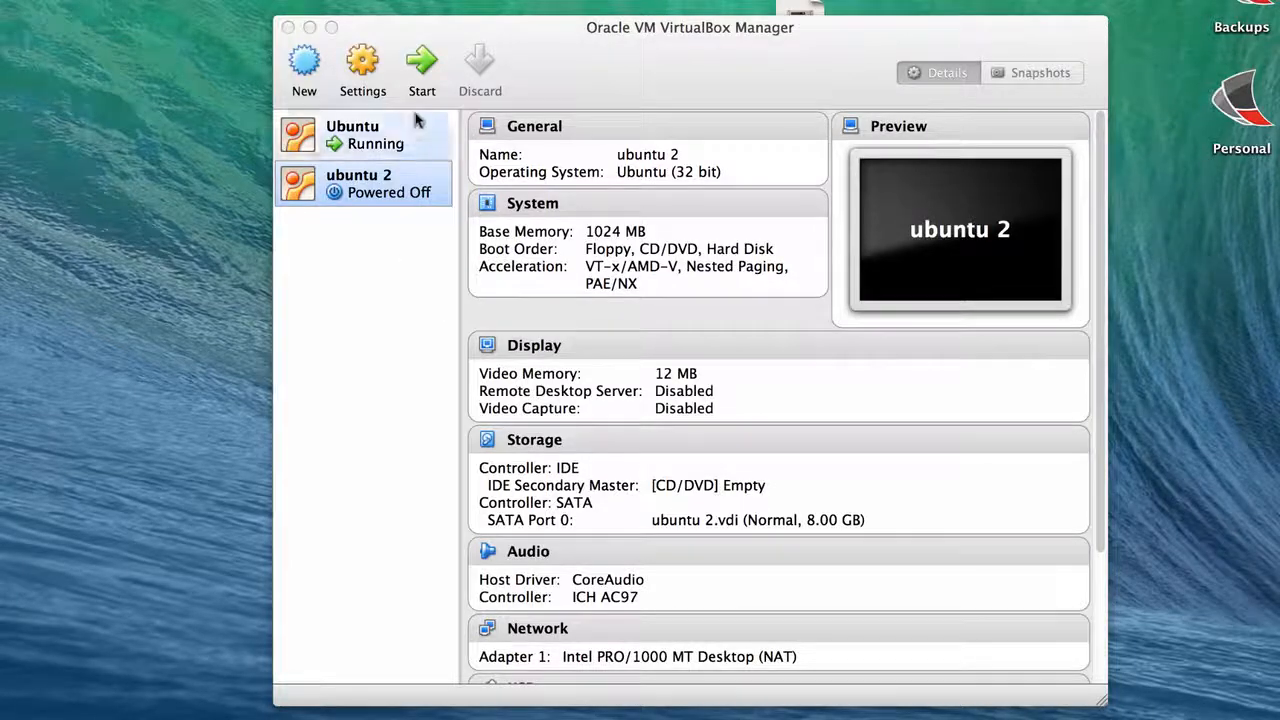
Step: Load ubuntu-12.04.4-desktop-amd64.iso from the Desktop into ubuntu 2's empty virtual CD/DVD drive and save the storage settings
{"action": "left_click", "coordinate": [363, 68]}
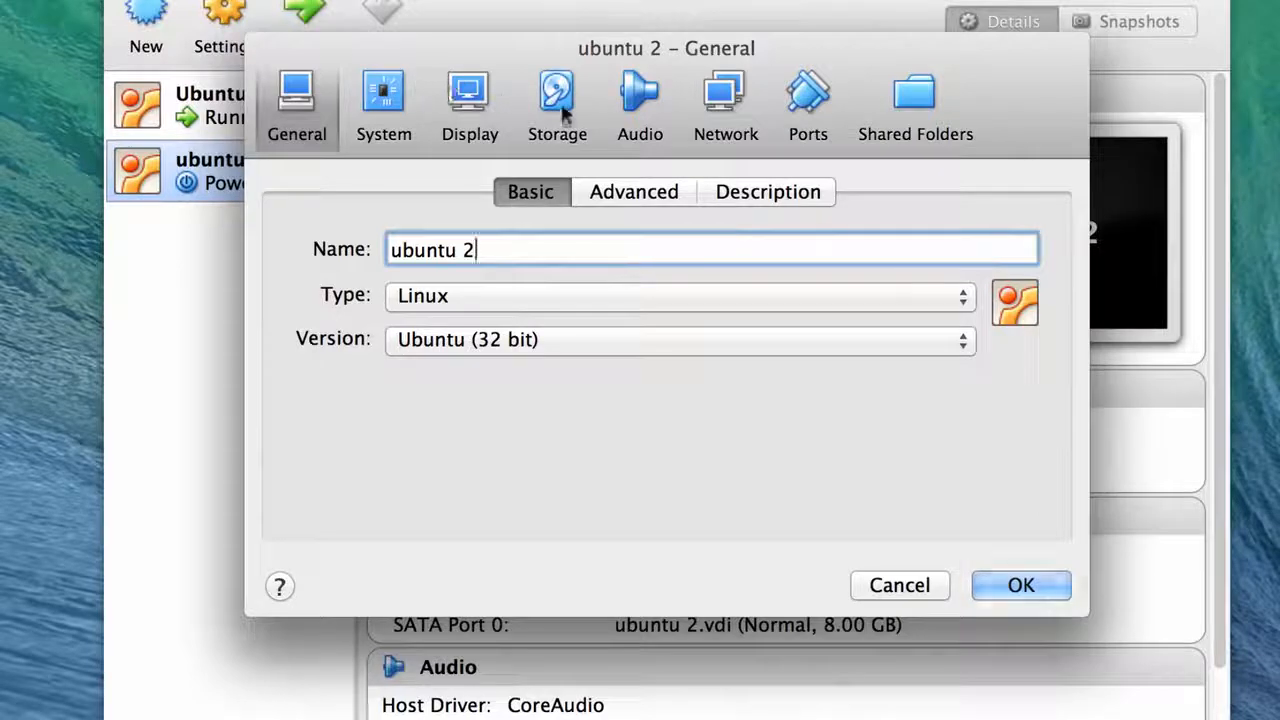
{"action": "left_click", "coordinate": [560, 110]}
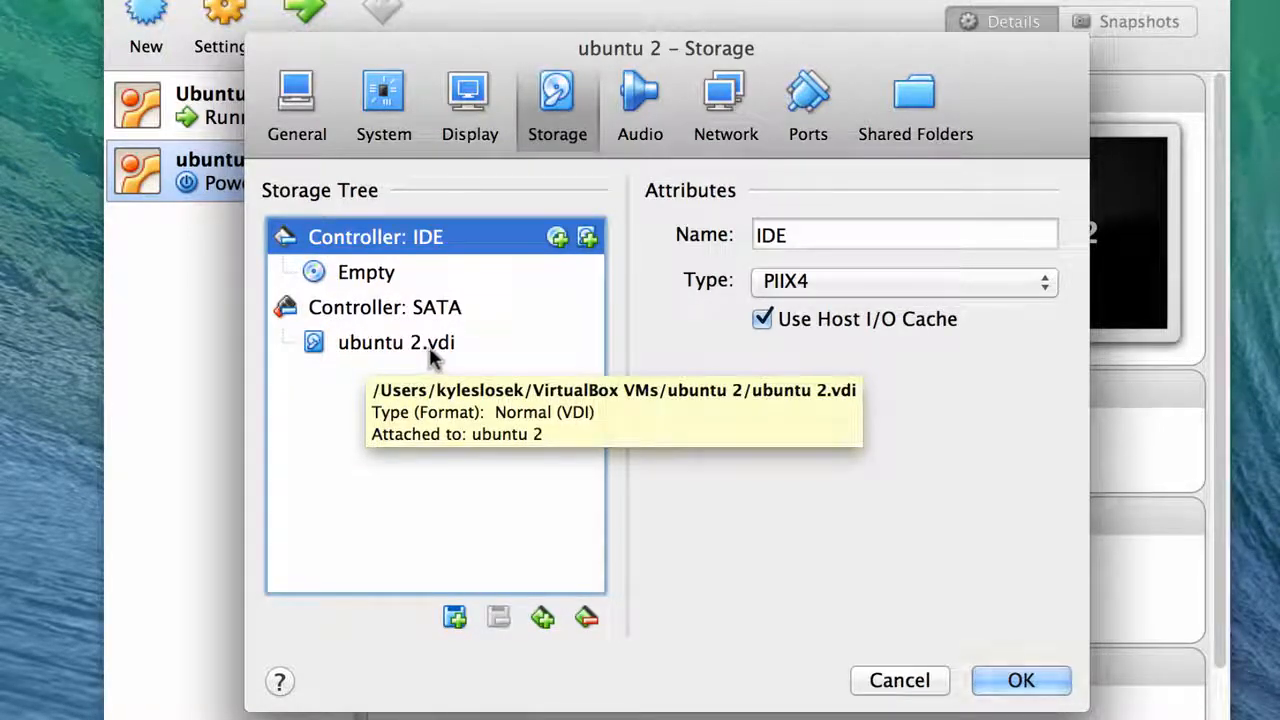
{"action": "left_click", "coordinate": [357, 280]}
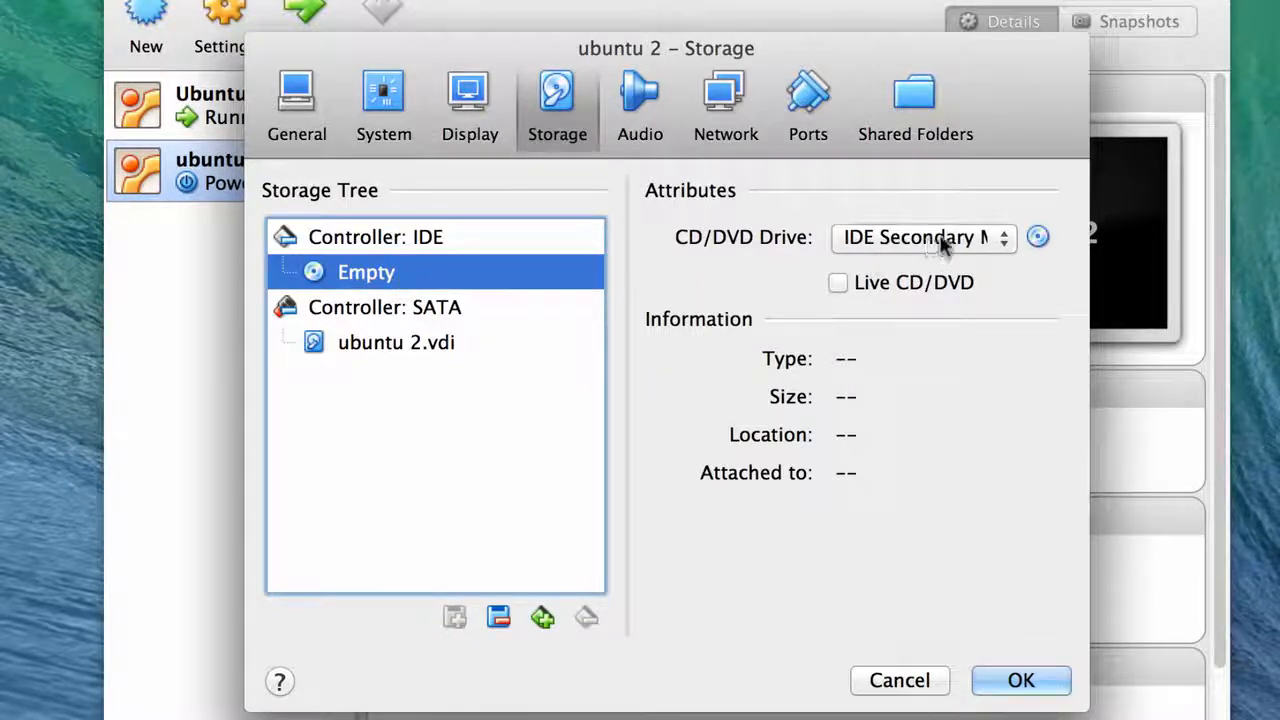
{"action": "left_click", "coordinate": [1038, 240]}
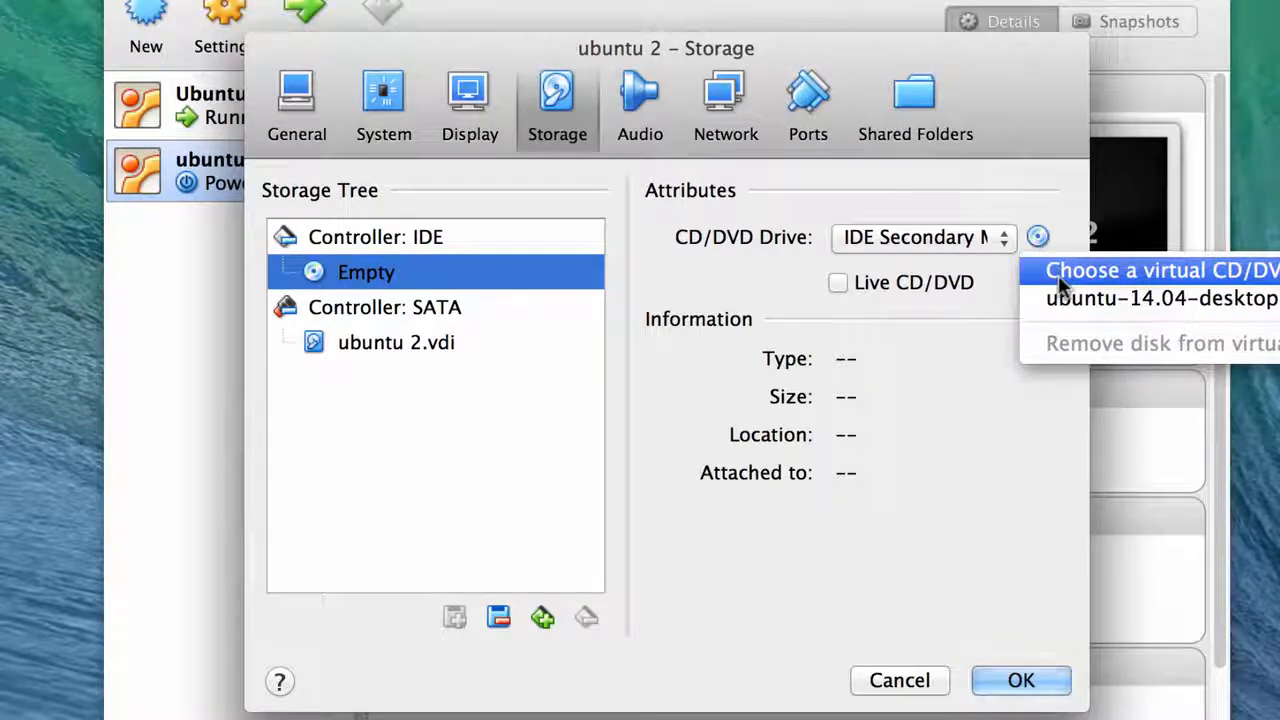
{"action": "left_click", "coordinate": [1060, 276]}
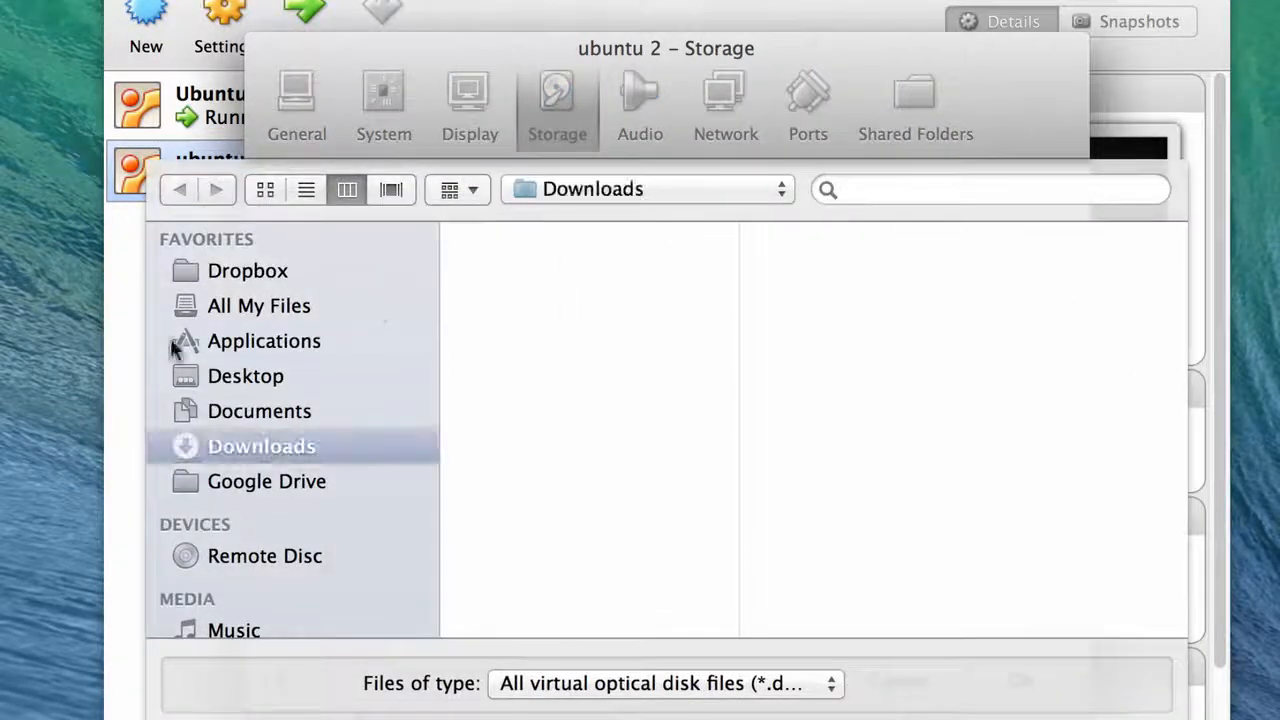
{"action": "left_click", "coordinate": [247, 375]}
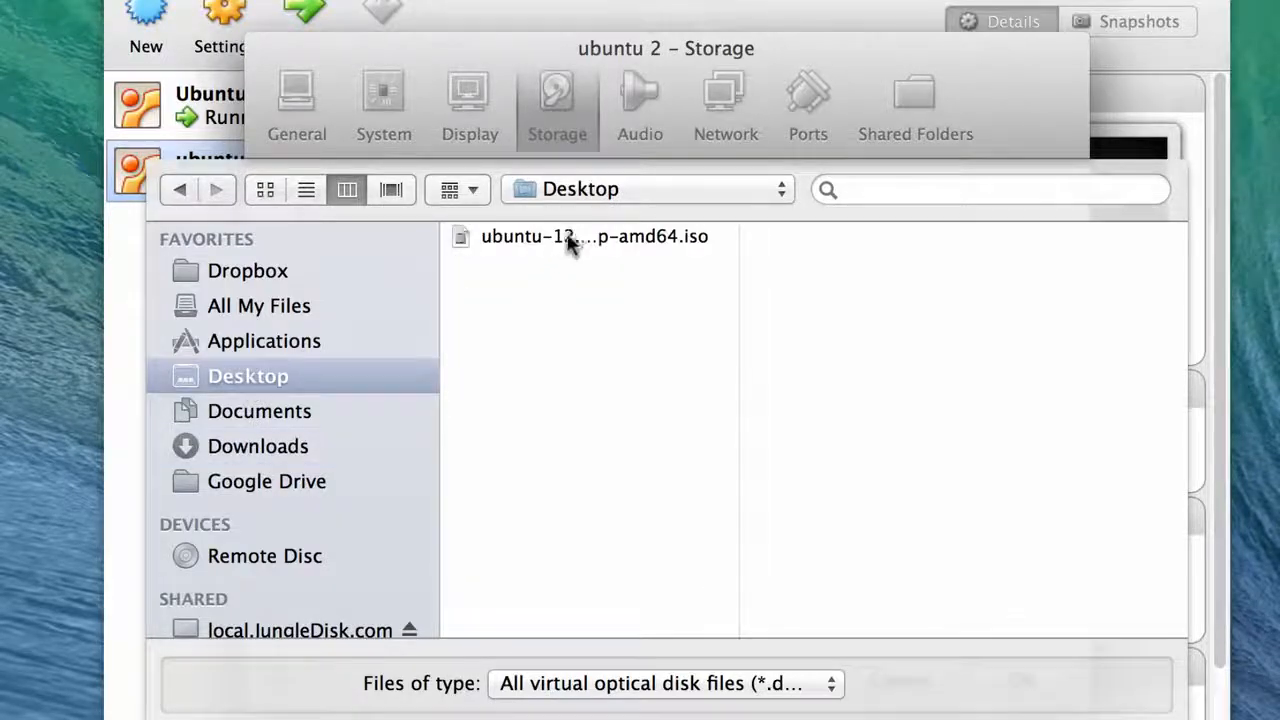
{"action": "left_click", "coordinate": [570, 240]}
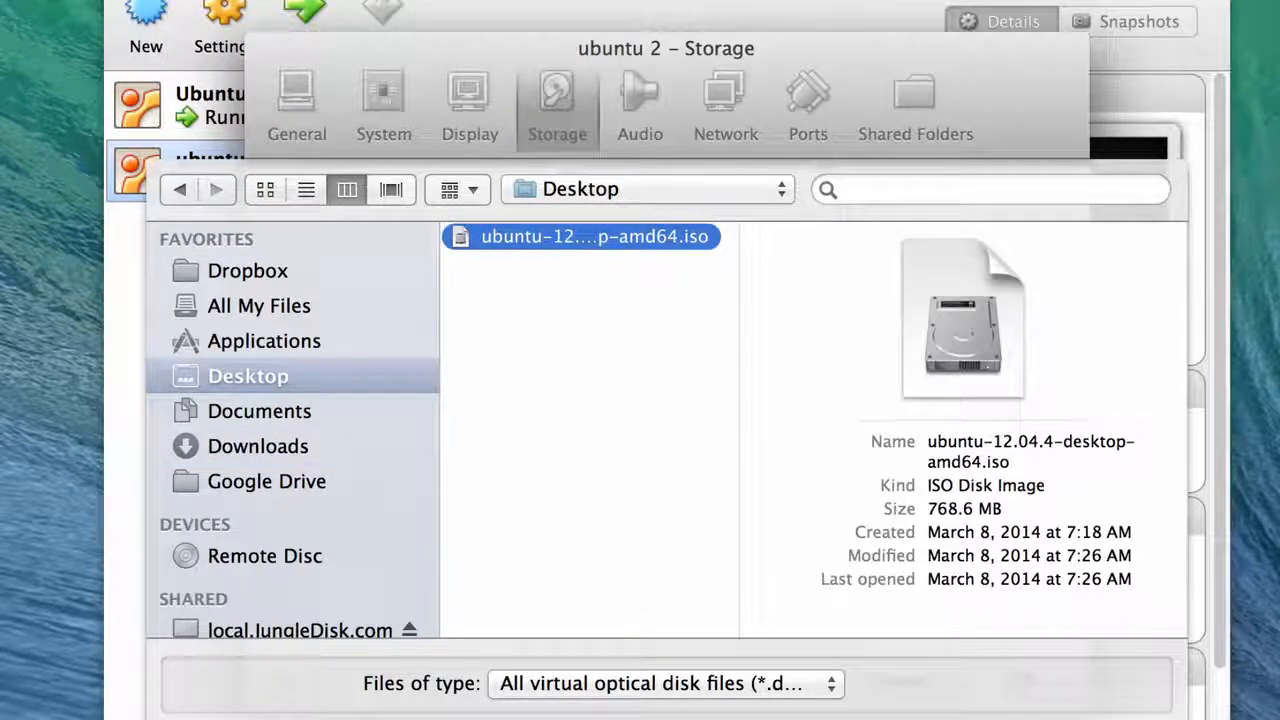
{"action": "left_click", "coordinate": [1022, 682]}
{"action": "left_click", "coordinate": [1022, 682]}
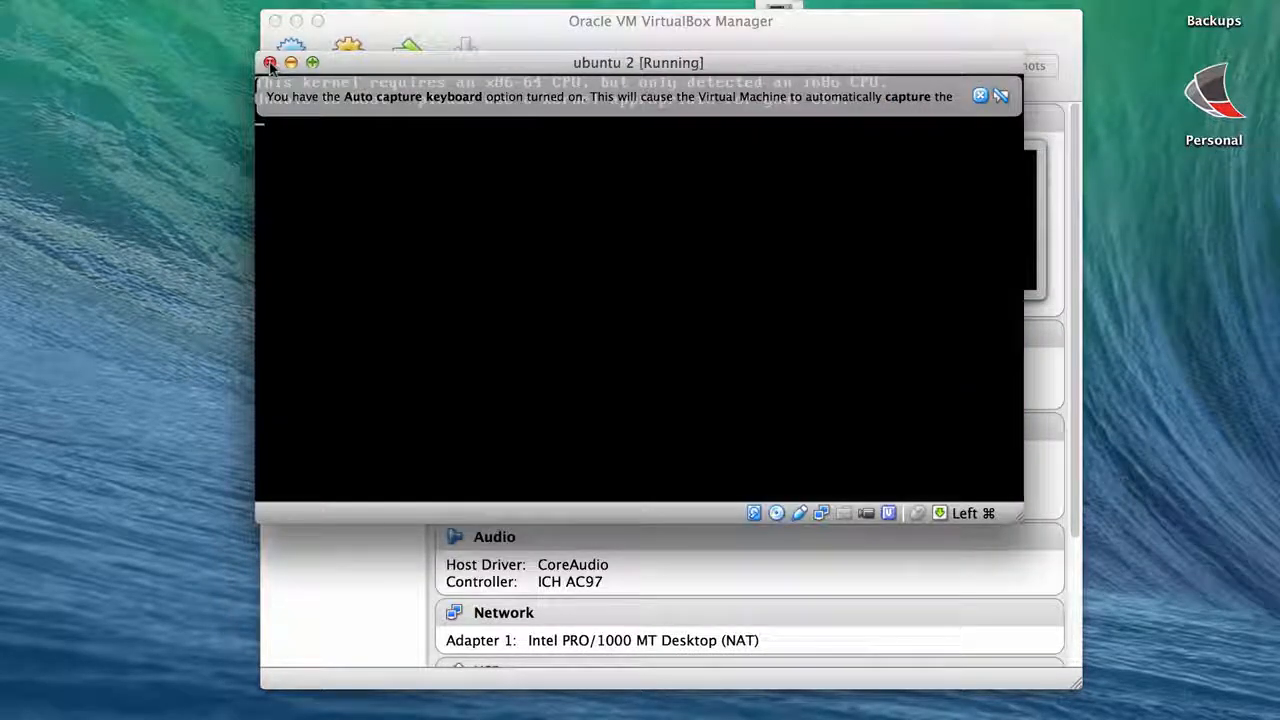
Step: Close the running ubuntu 2 machine by powering it off
{"action": "left_click", "coordinate": [270, 63]}
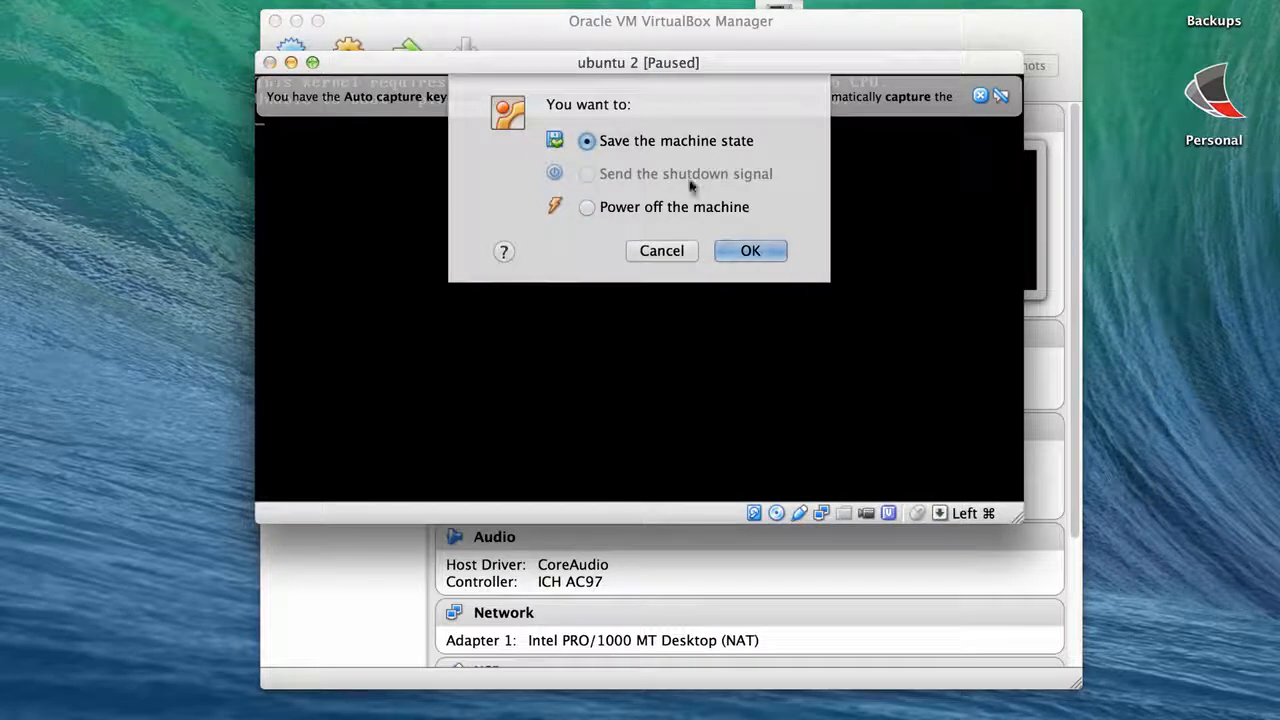
{"action": "left_click", "coordinate": [587, 207]}
{"action": "left_click", "coordinate": [750, 252]}
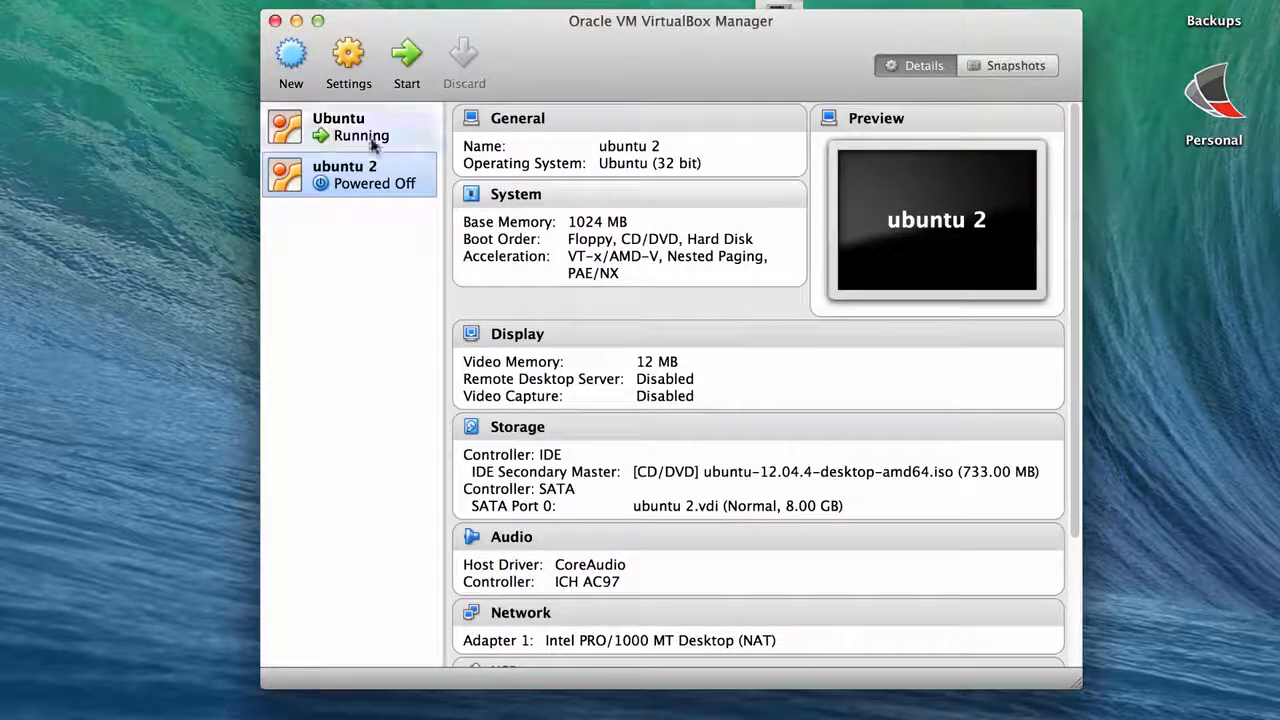
Step: Bring up the window of the running Ubuntu machine to view its login screen, and minimize it again
{"action": "left_click", "coordinate": [372, 140]}
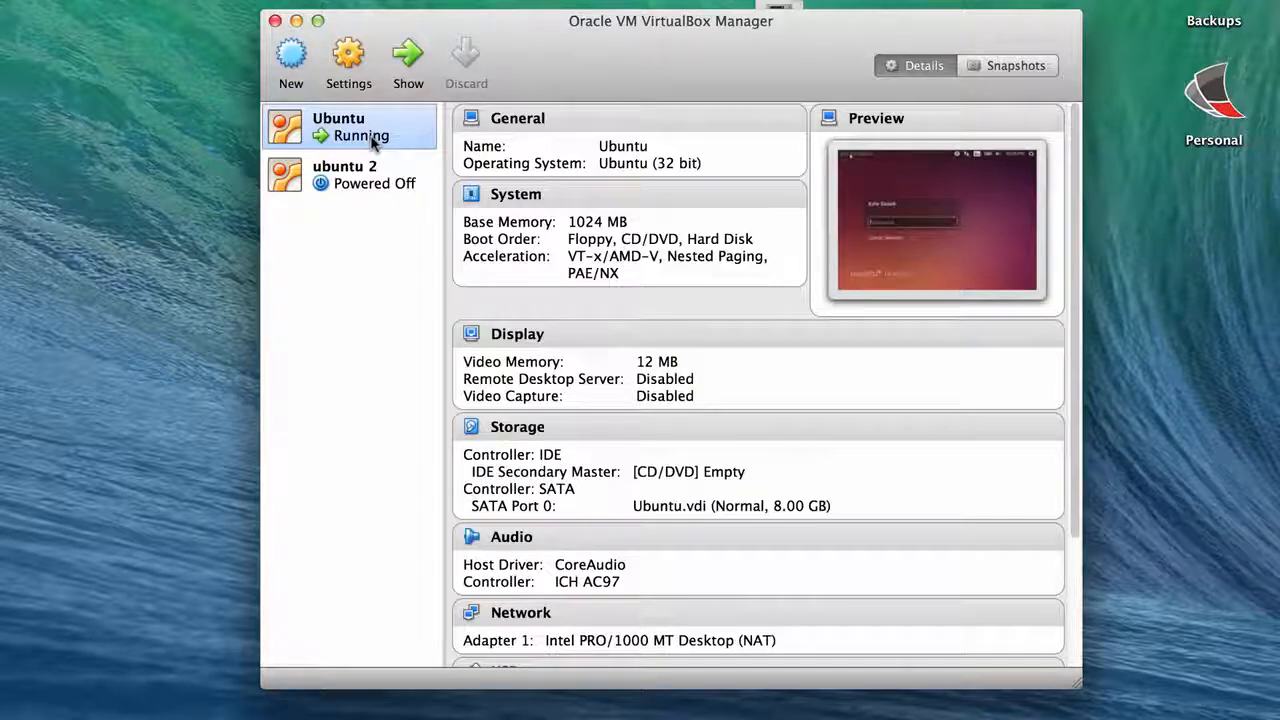
{"action": "mouse_move", "coordinate": [1186, 708]}
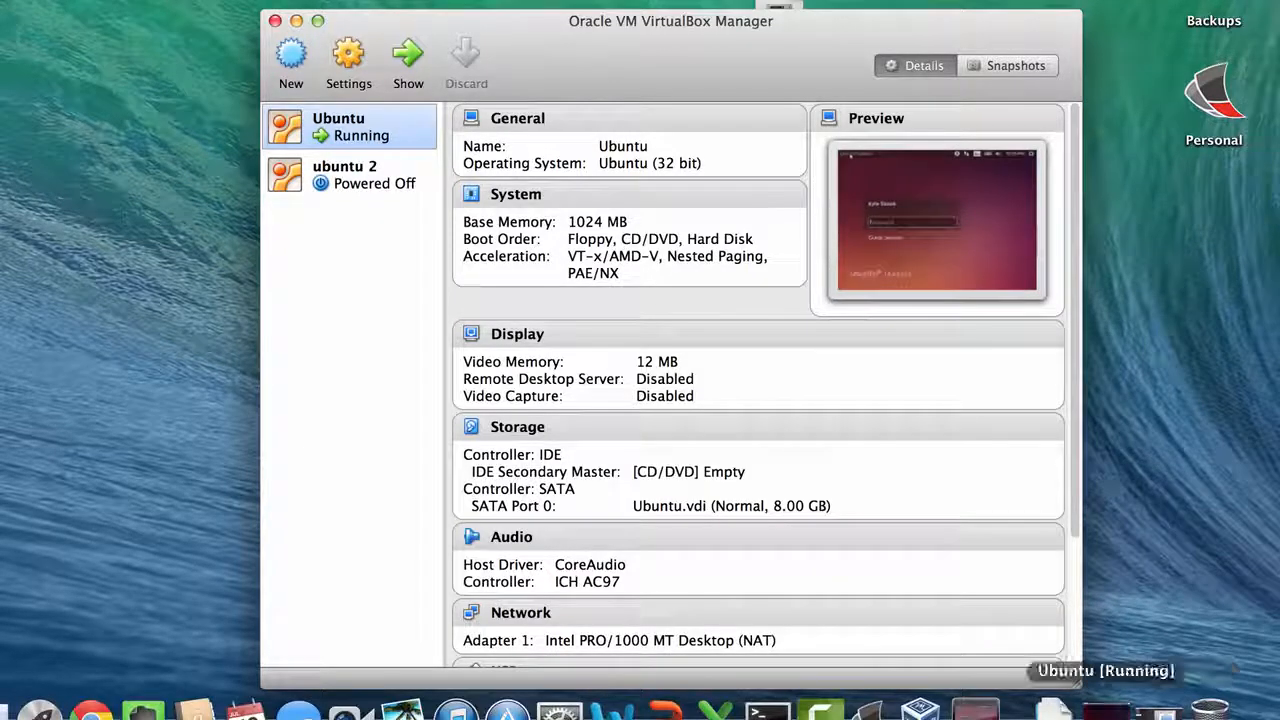
{"action": "left_click", "coordinate": [1106, 710]}
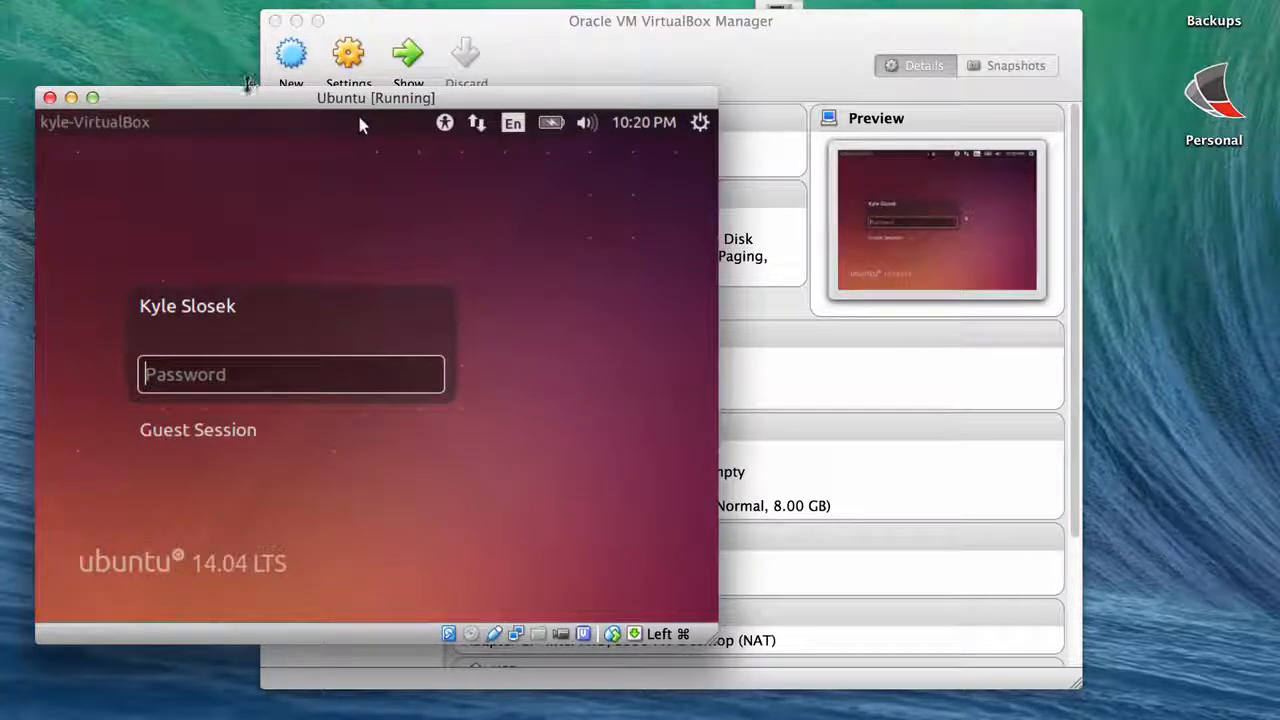
{"action": "left_click_drag", "start_coordinate": [246, 98], "coordinate": [308, 94]}
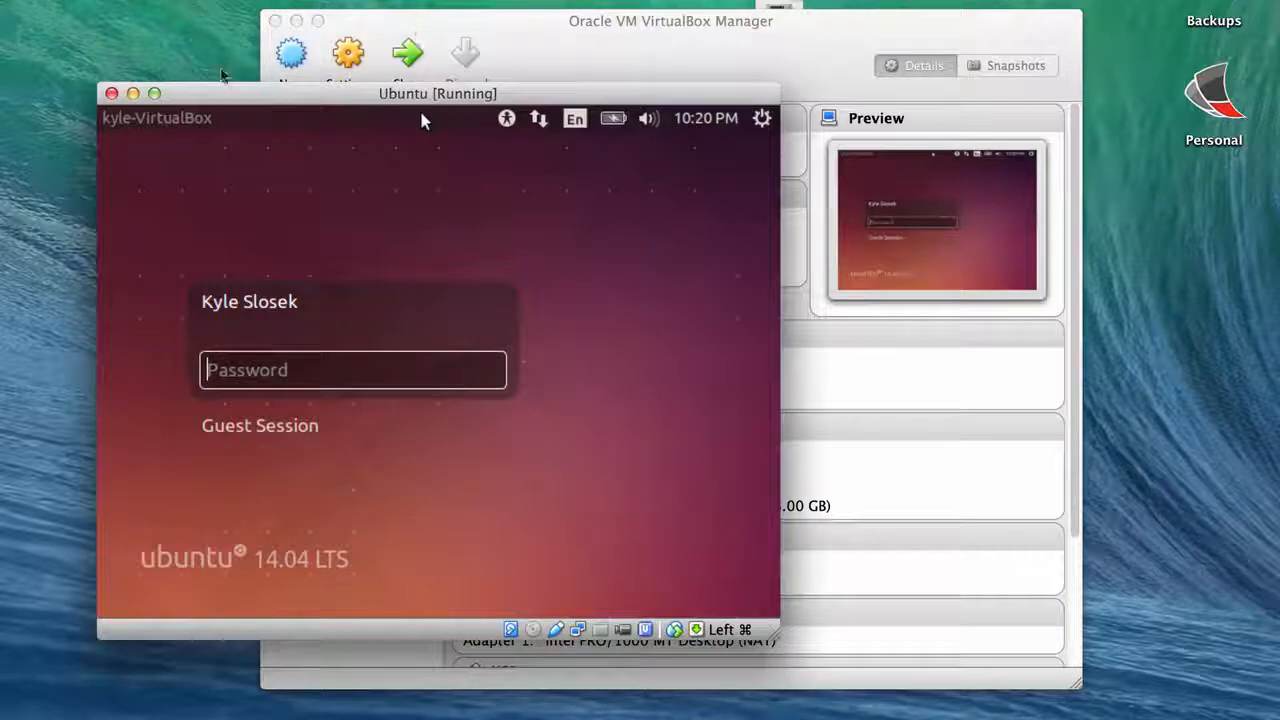
{"action": "left_click", "coordinate": [133, 94]}
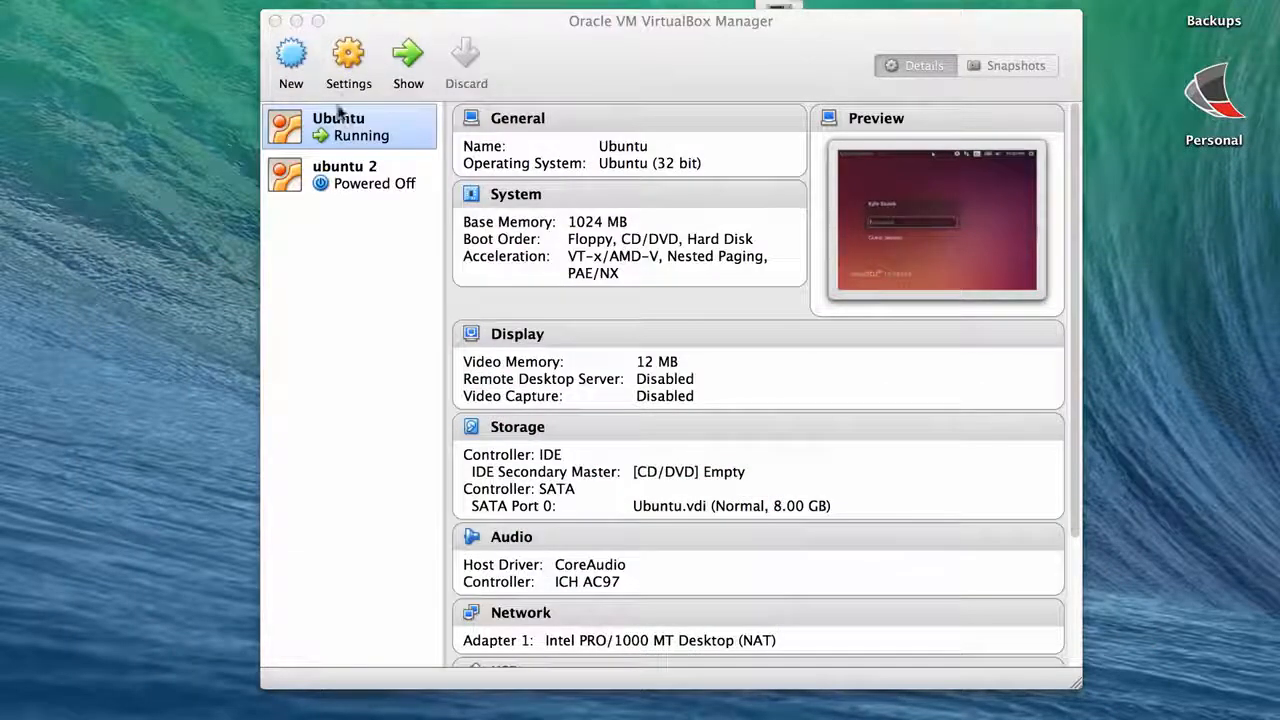
Step: Open the Ubuntu machine's settings and review its general and system options, including motherboard, processor and acceleration
{"action": "left_click", "coordinate": [348, 62]}
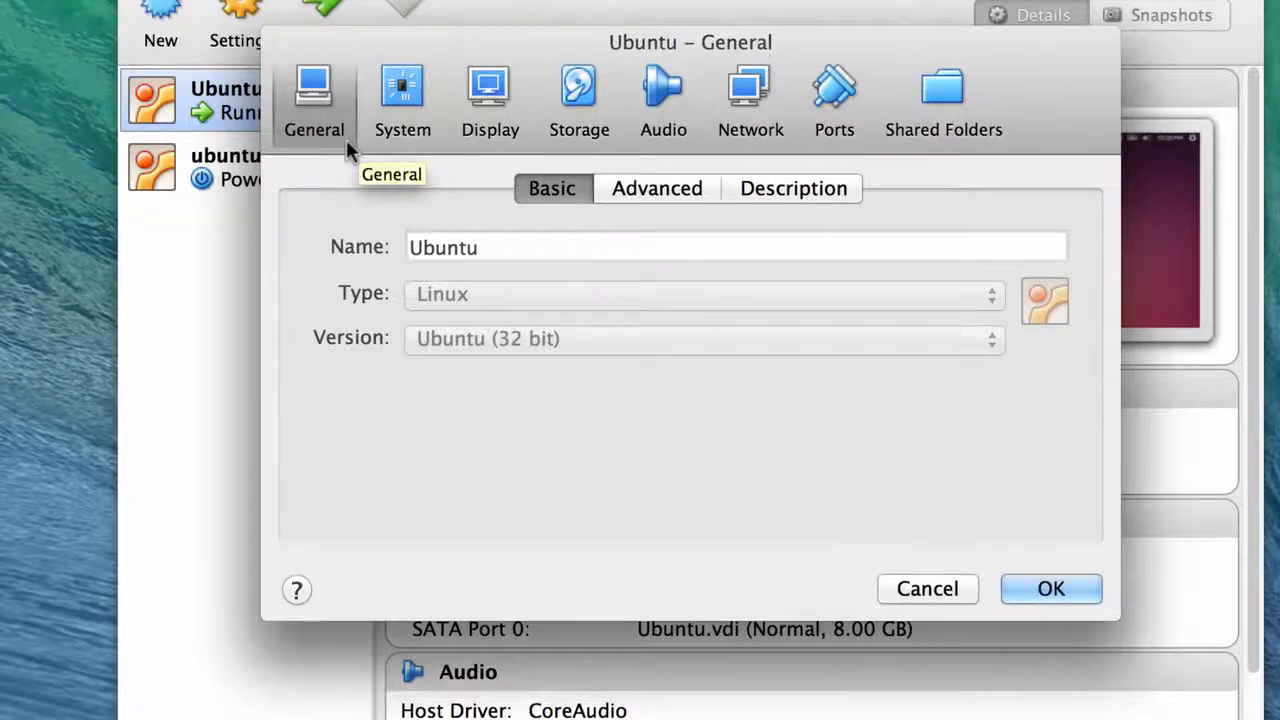
{"action": "left_click", "coordinate": [411, 100]}
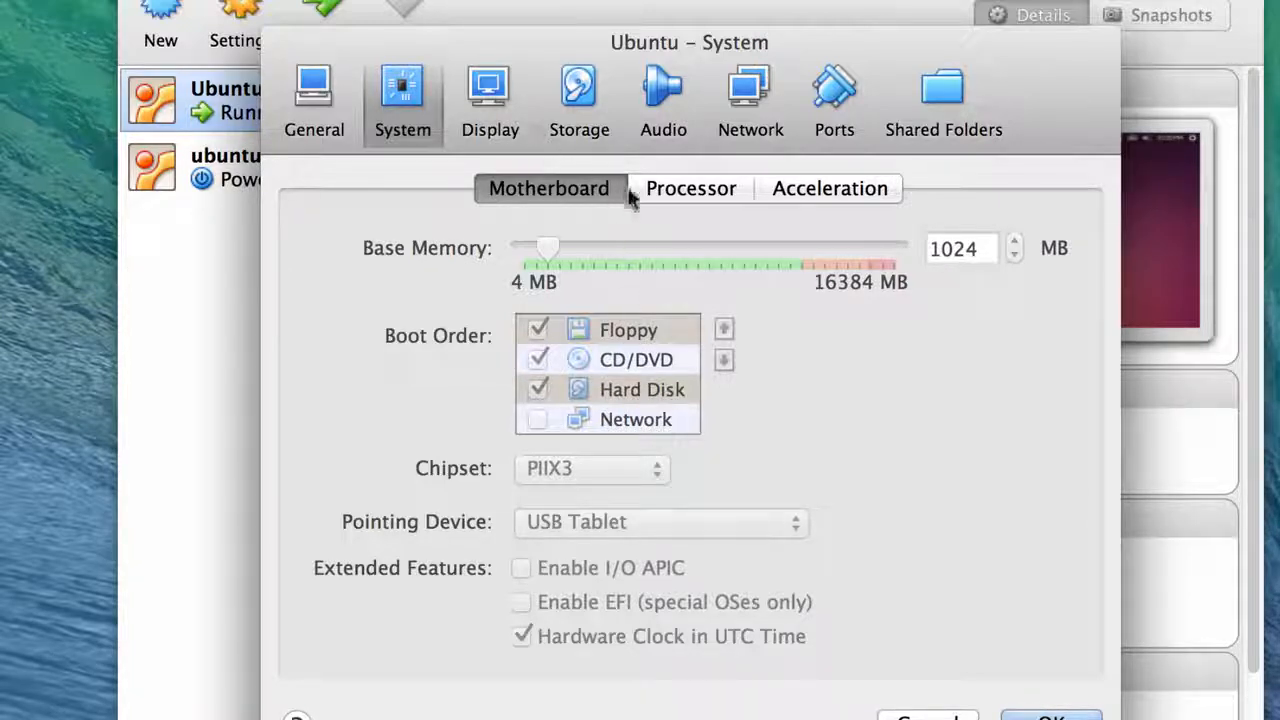
{"action": "left_click", "coordinate": [673, 189]}
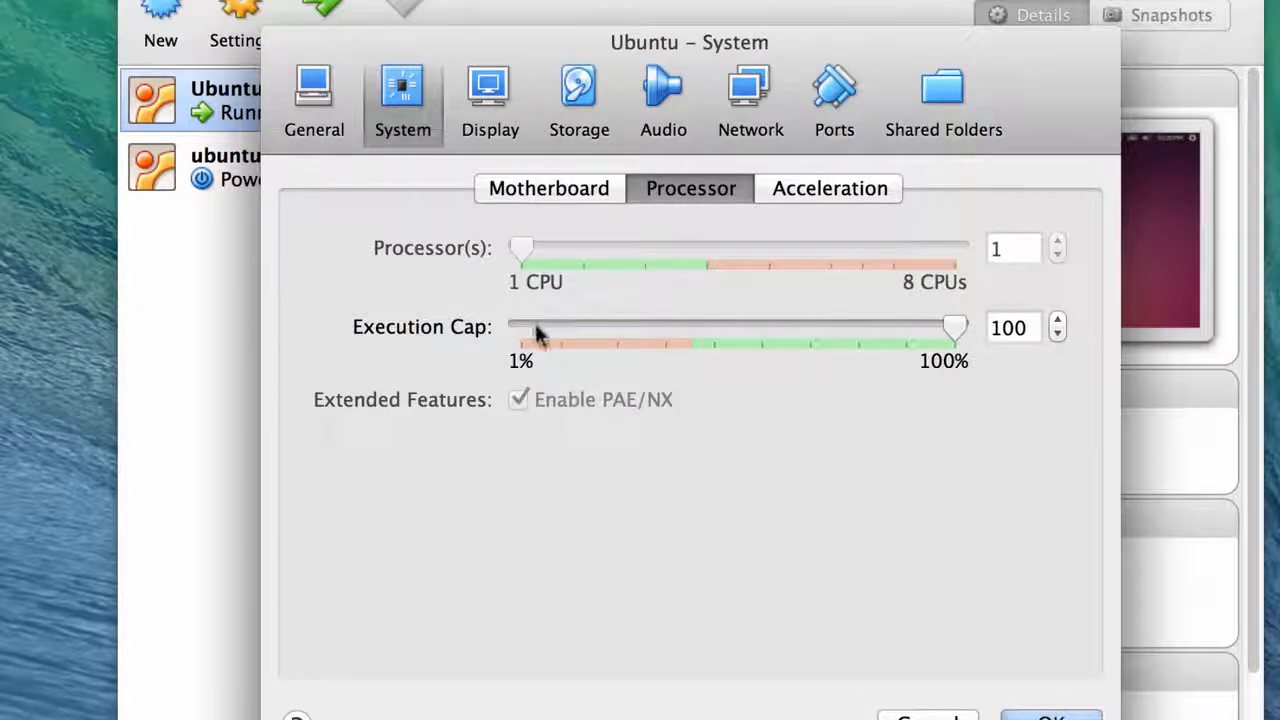
{"action": "left_click", "coordinate": [800, 195]}
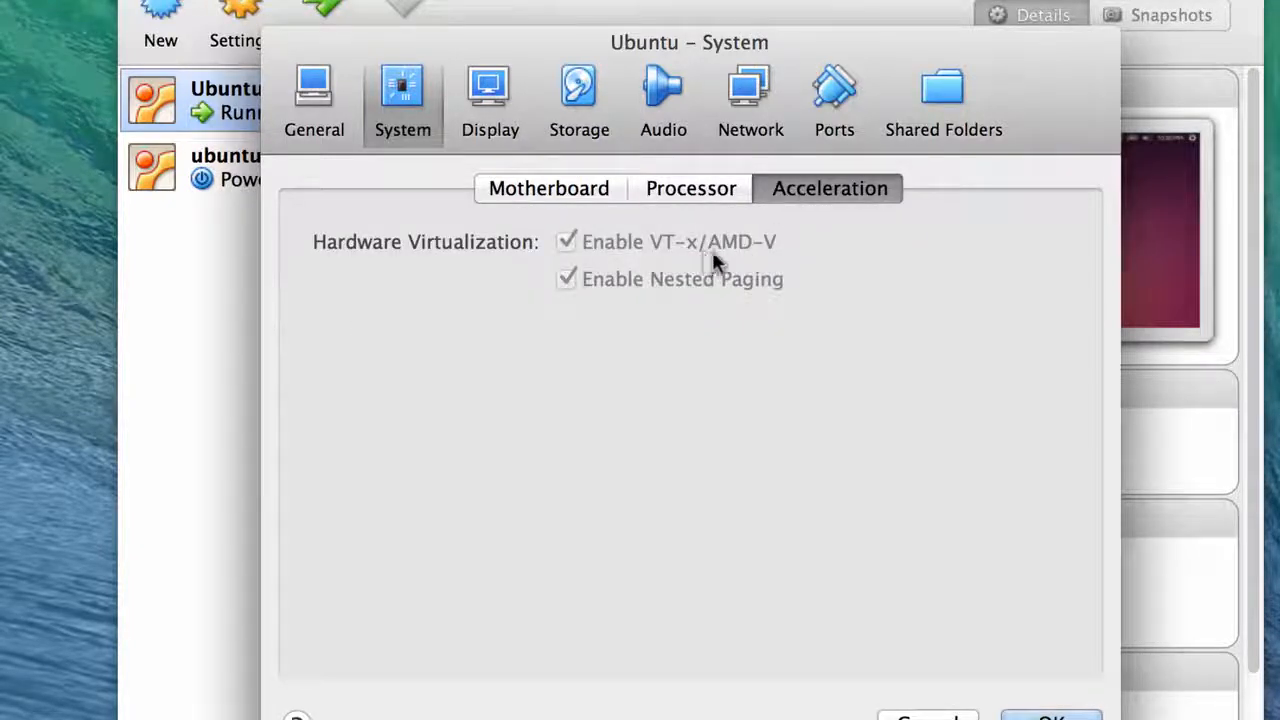
{"action": "mouse_move", "coordinate": [741, 256]}
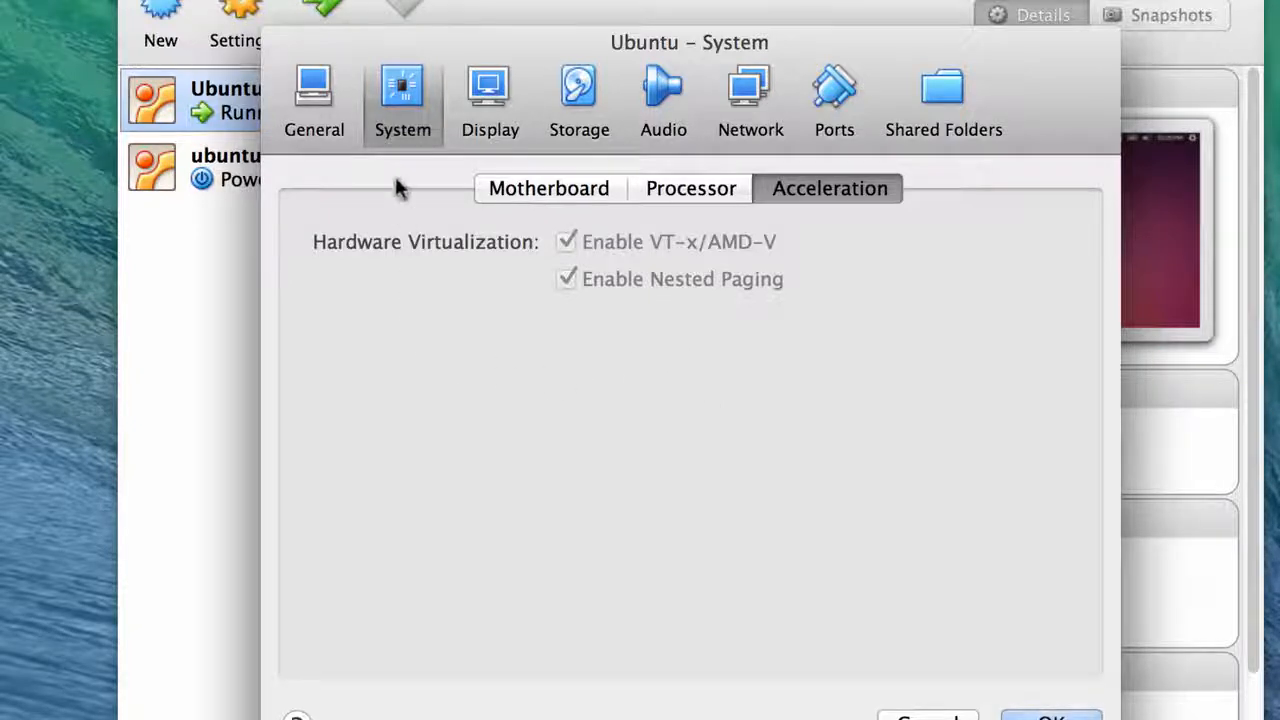
Step: Review the Ubuntu machine's display settings for video, remote display and video capture
{"action": "left_click", "coordinate": [490, 88]}
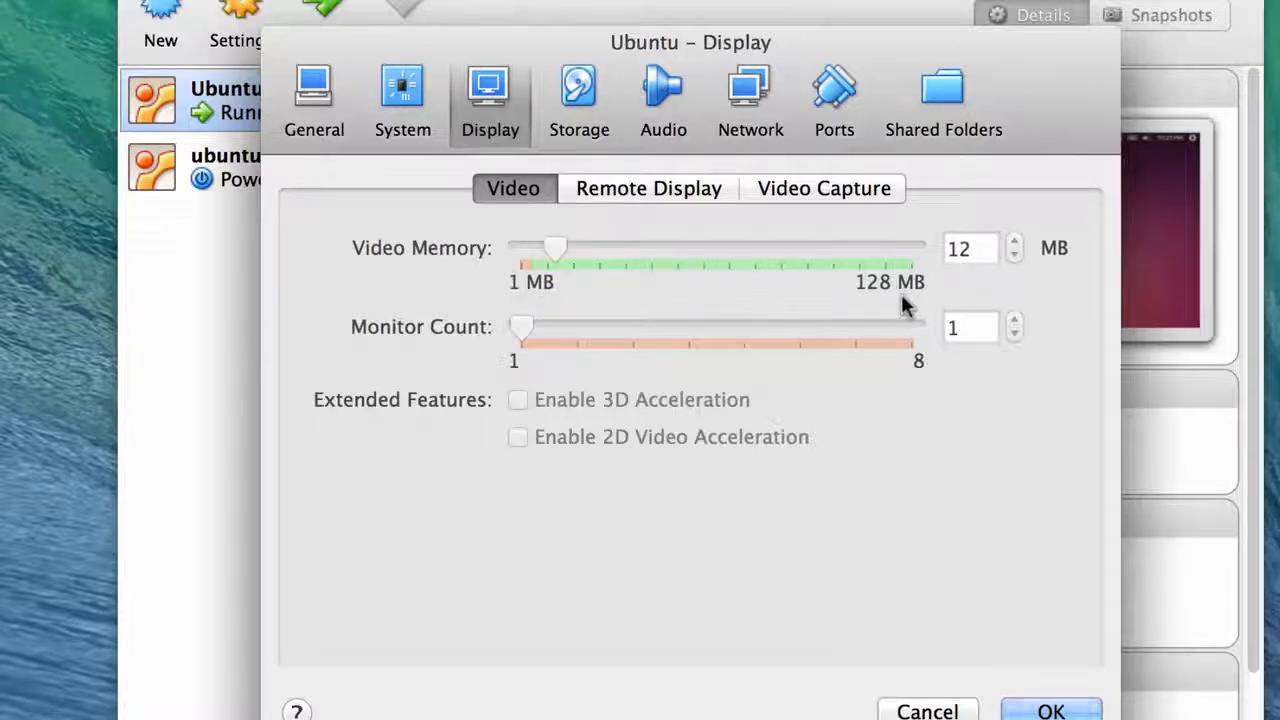
{"action": "left_click", "coordinate": [687, 191]}
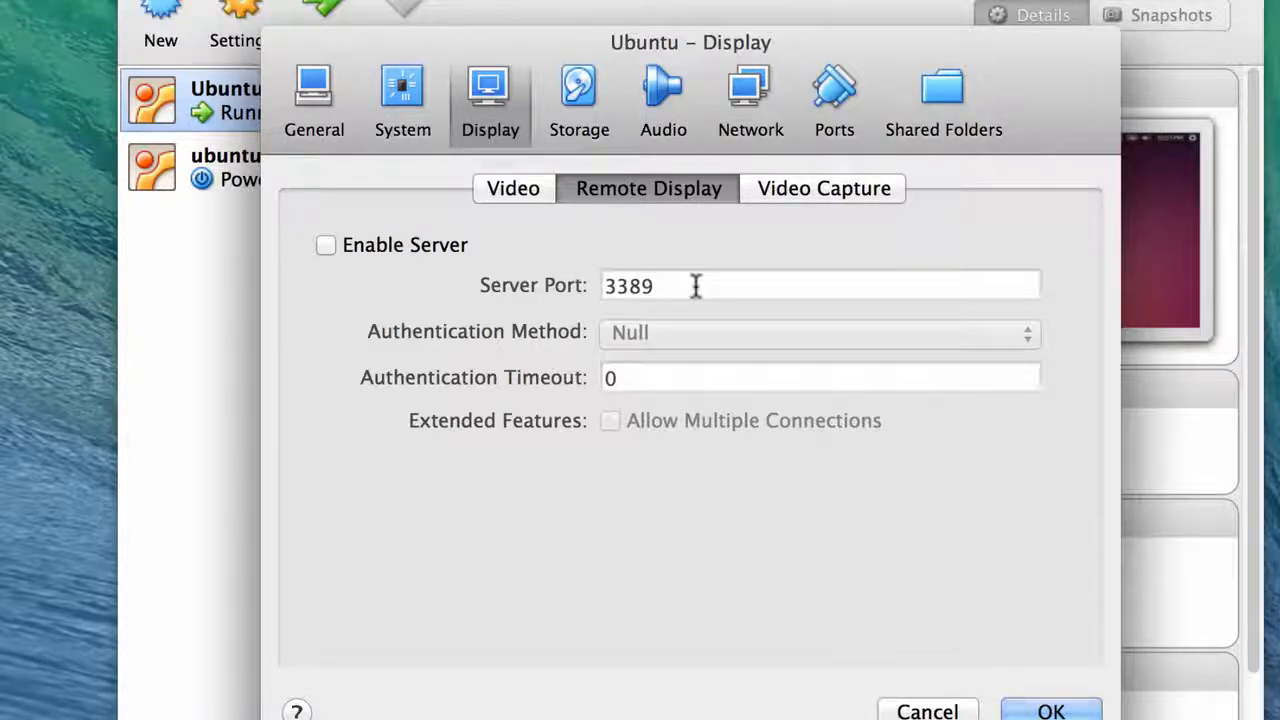
{"action": "left_click", "coordinate": [785, 192]}
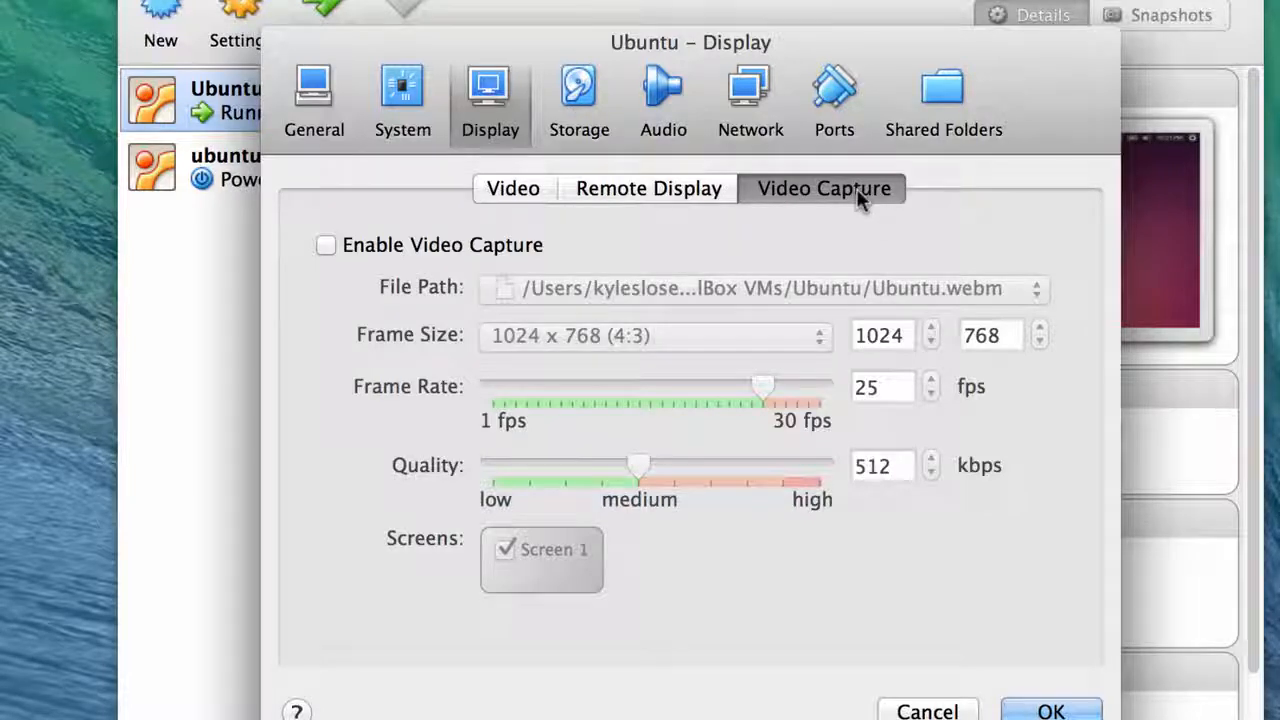
Step: Examine the Ubuntu machine's storage settings, including its empty CD/DVD drive, and its audio settings
{"action": "left_click", "coordinate": [581, 91]}
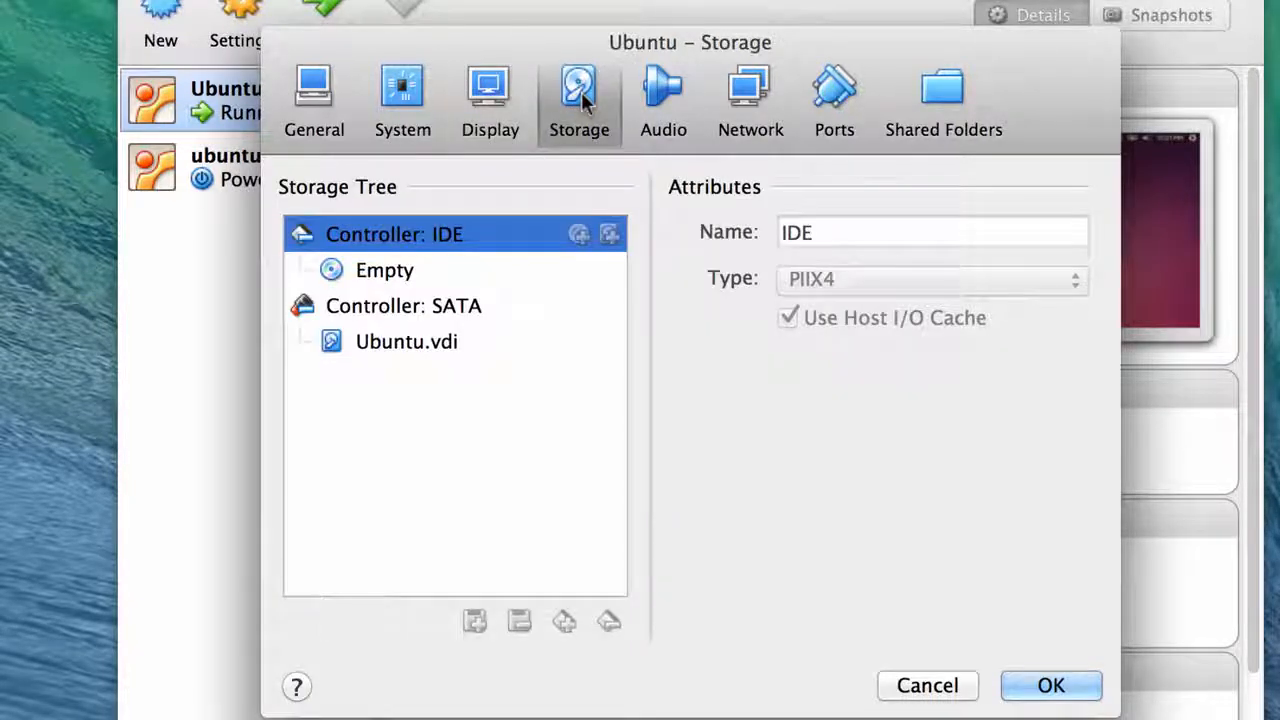
{"action": "left_click", "coordinate": [411, 277]}
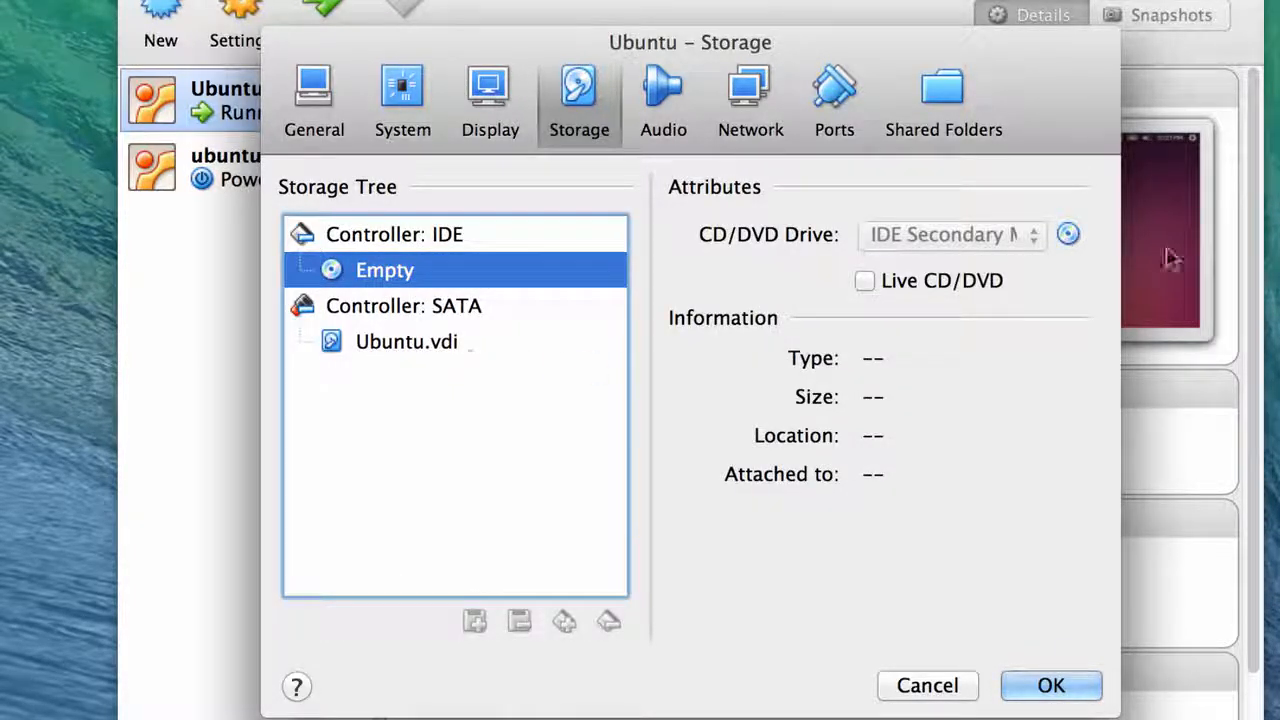
{"action": "left_click", "coordinate": [665, 98]}
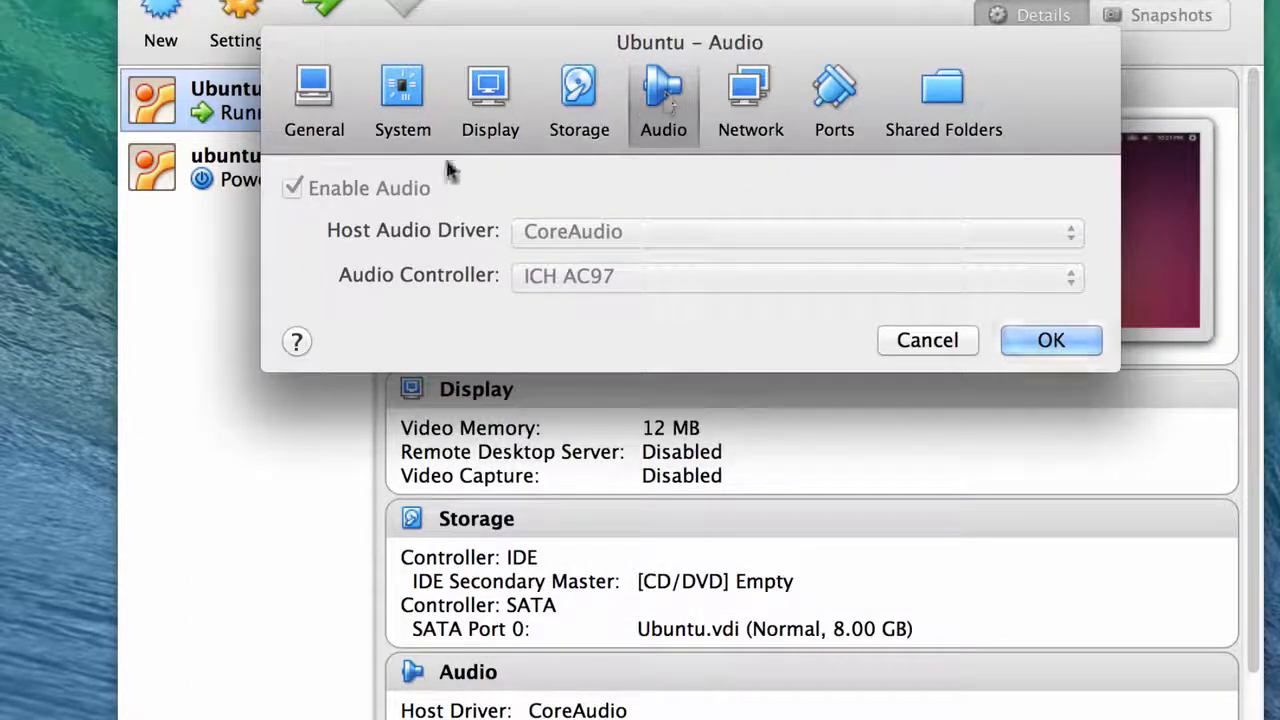
Step: Review the network settings of Adapter 1 and the attachment types available for it, keeping NAT
{"action": "left_click", "coordinate": [752, 100]}
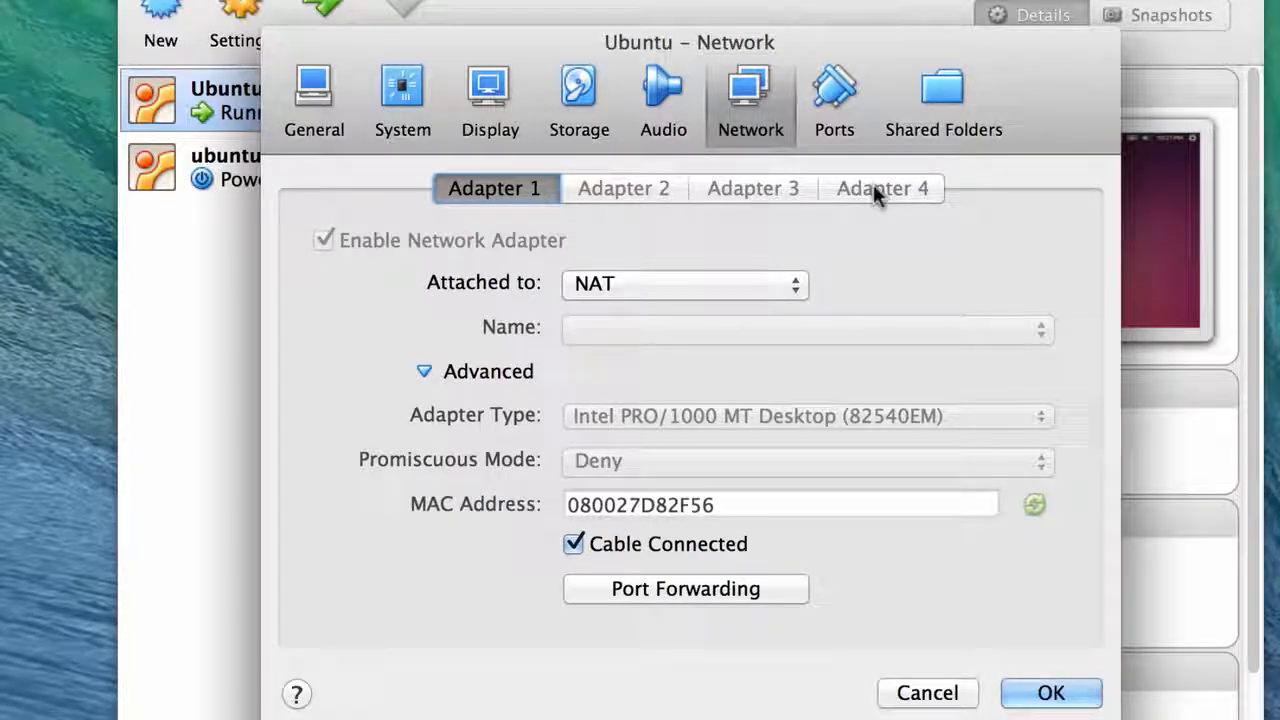
{"action": "left_click", "coordinate": [670, 290]}
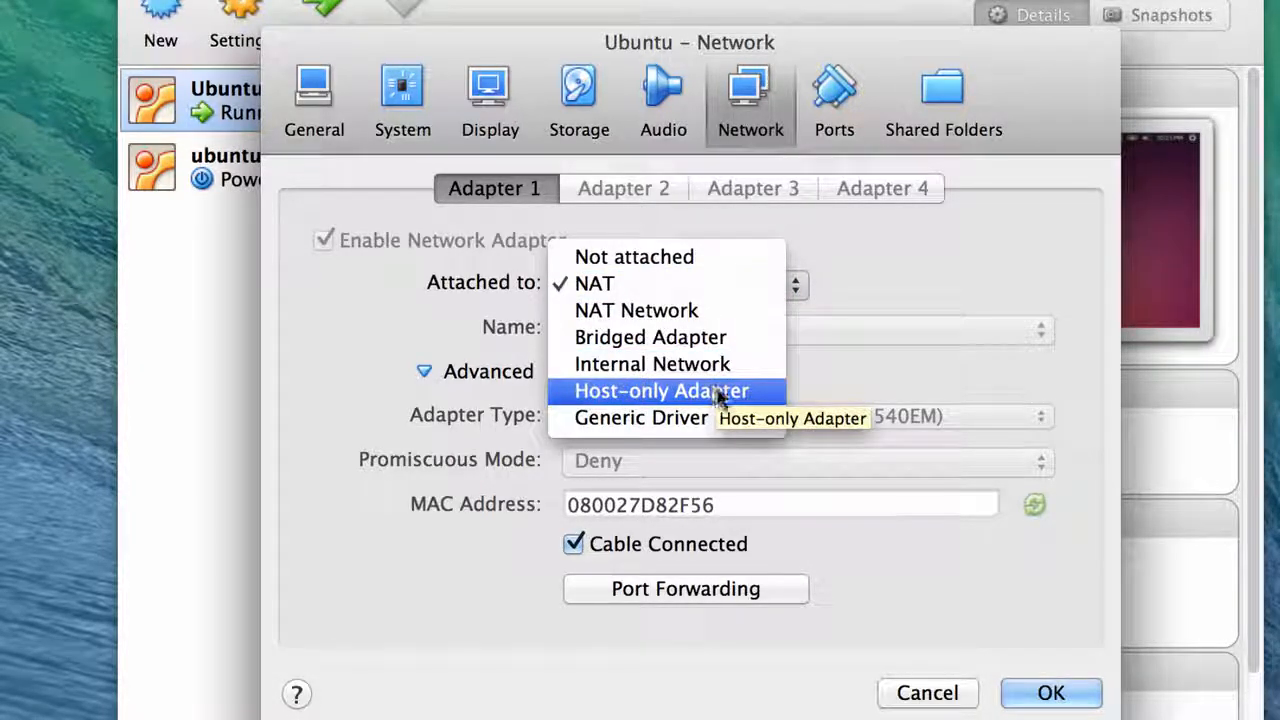
{"action": "left_click", "coordinate": [934, 265]}
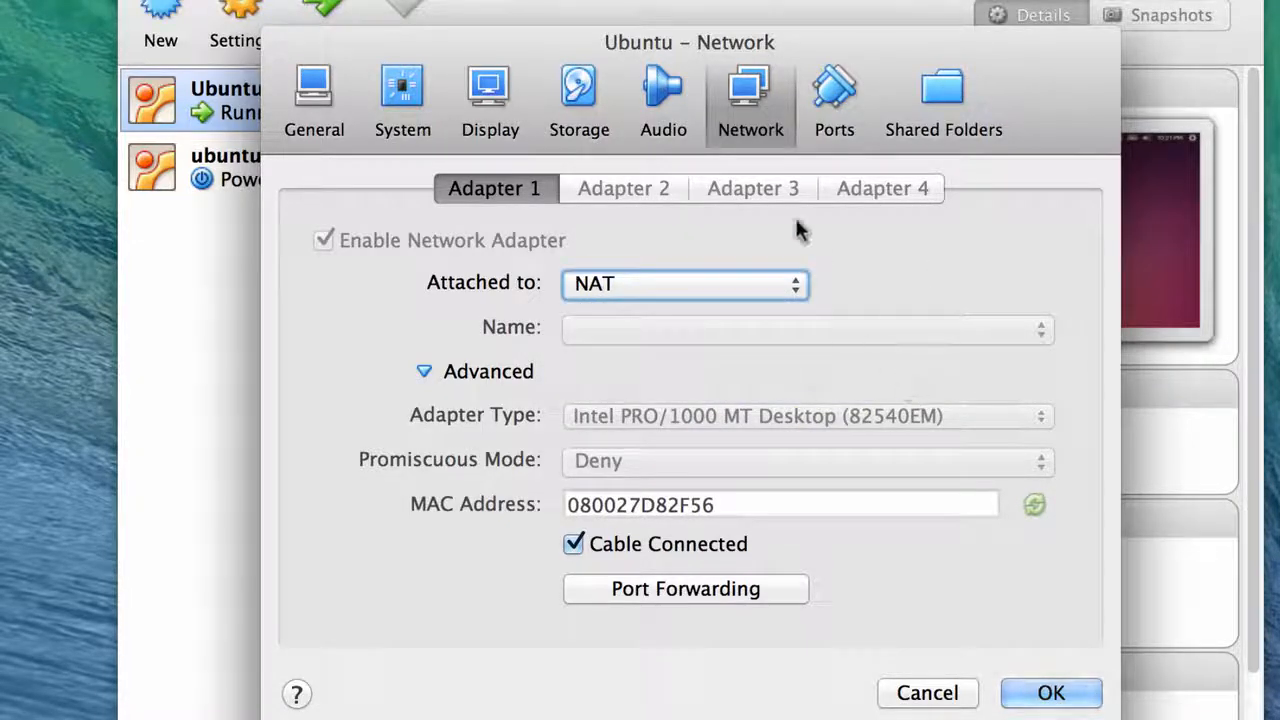
Step: Review the serial port, USB and shared folder settings of the Ubuntu machine, and close its settings
{"action": "left_click", "coordinate": [842, 102]}
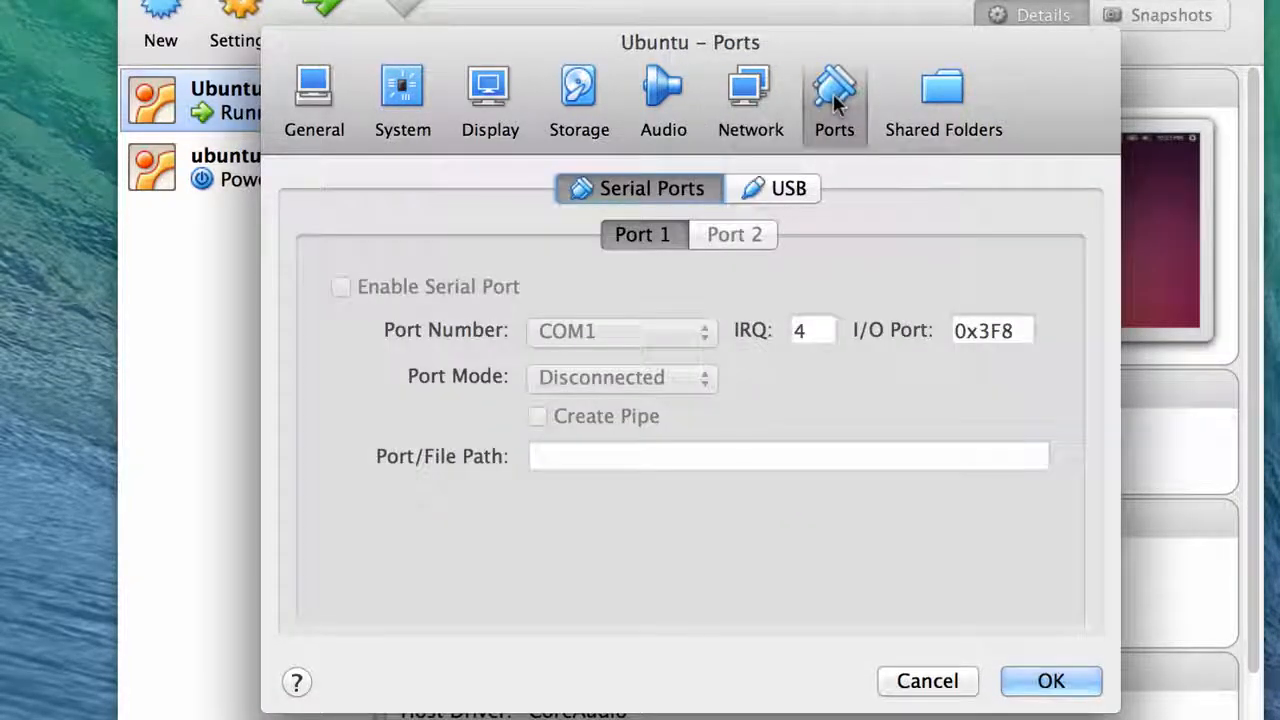
{"action": "left_click", "coordinate": [764, 192]}
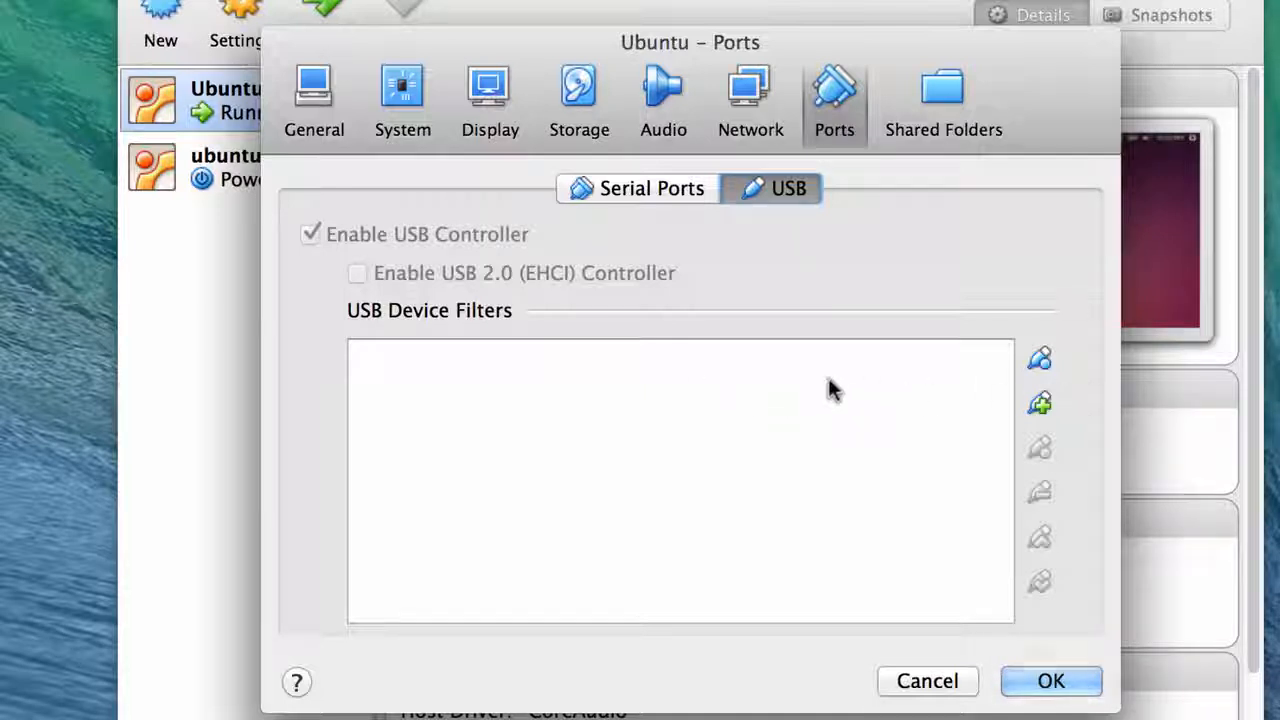
{"action": "mouse_move", "coordinate": [805, 388]}
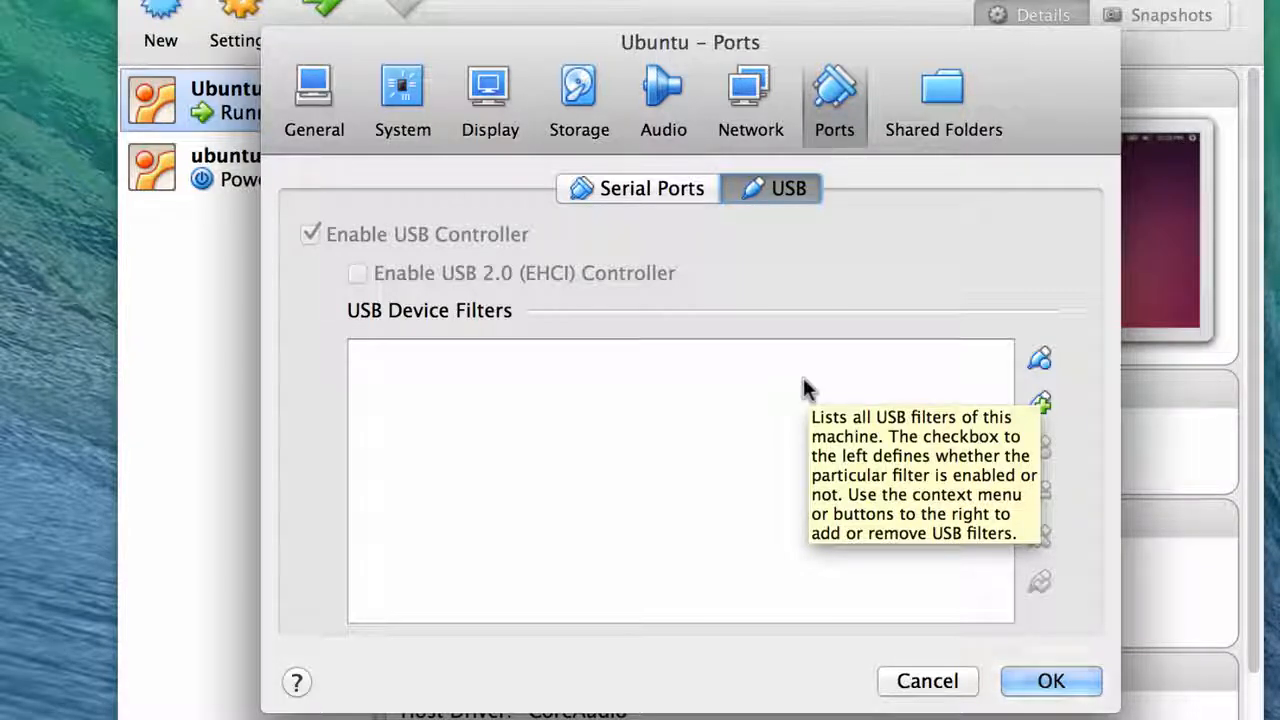
{"action": "left_click", "coordinate": [943, 100]}
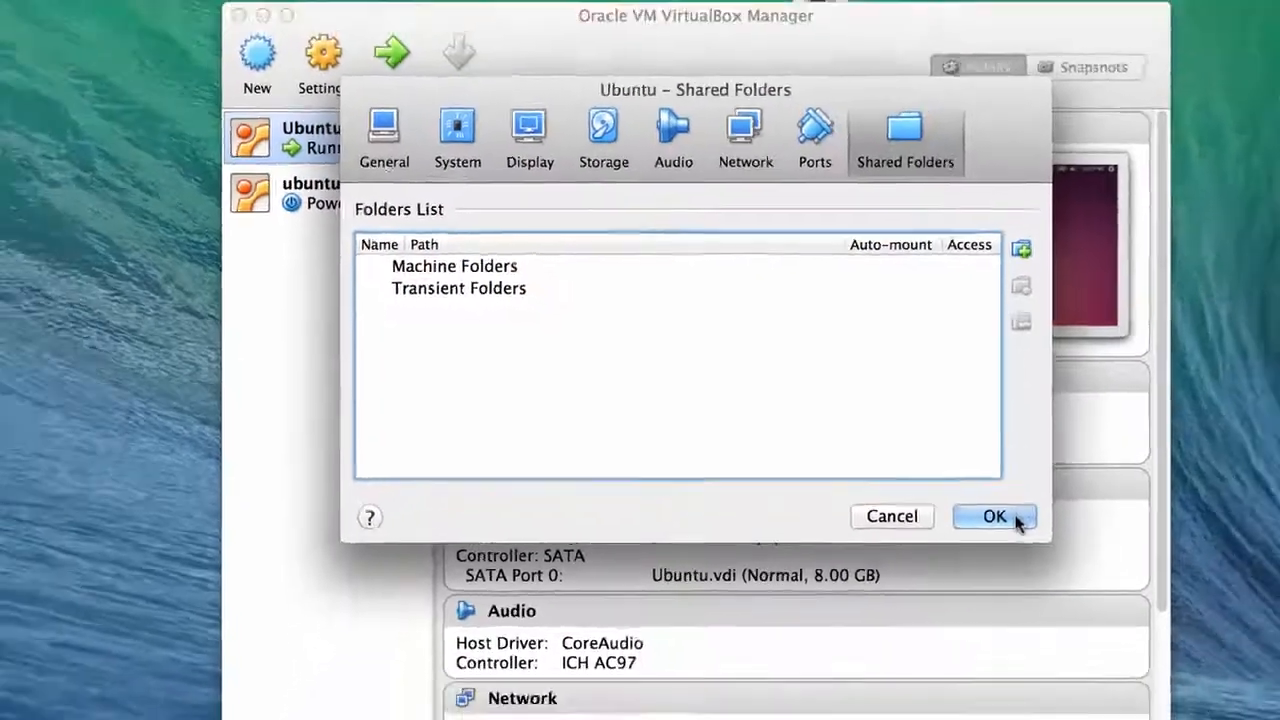
{"action": "left_click", "coordinate": [1088, 558]}
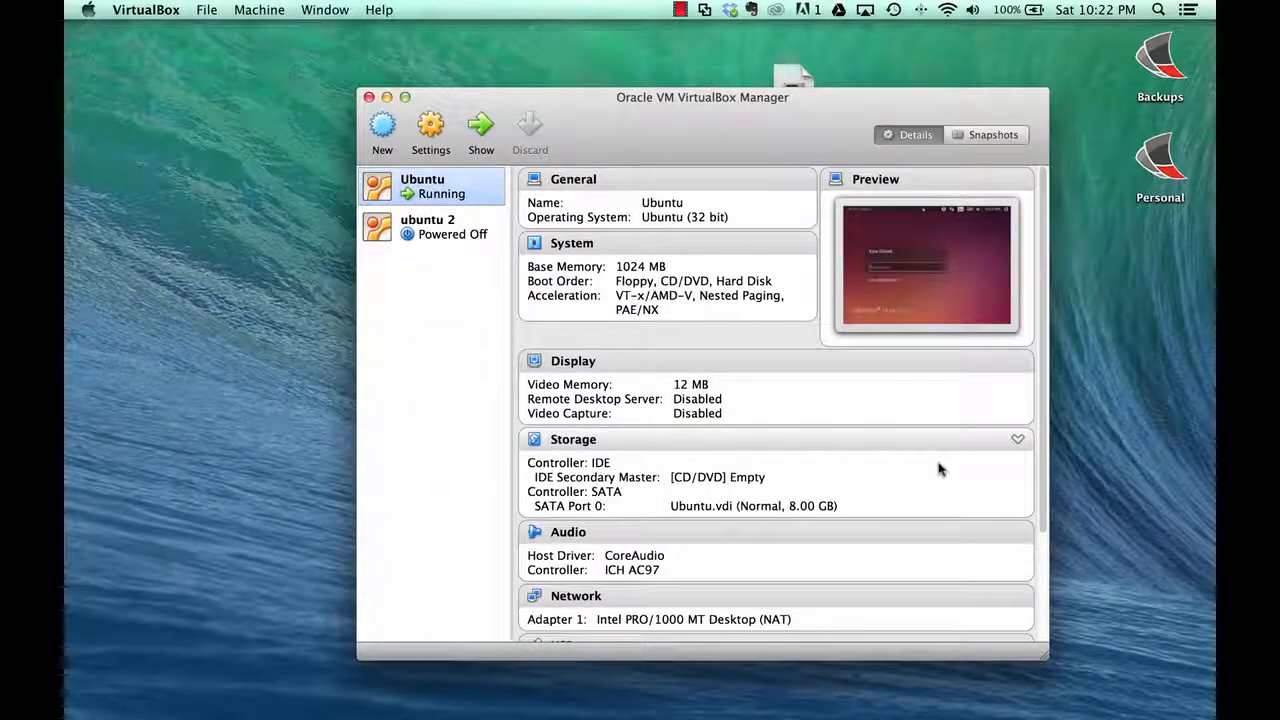